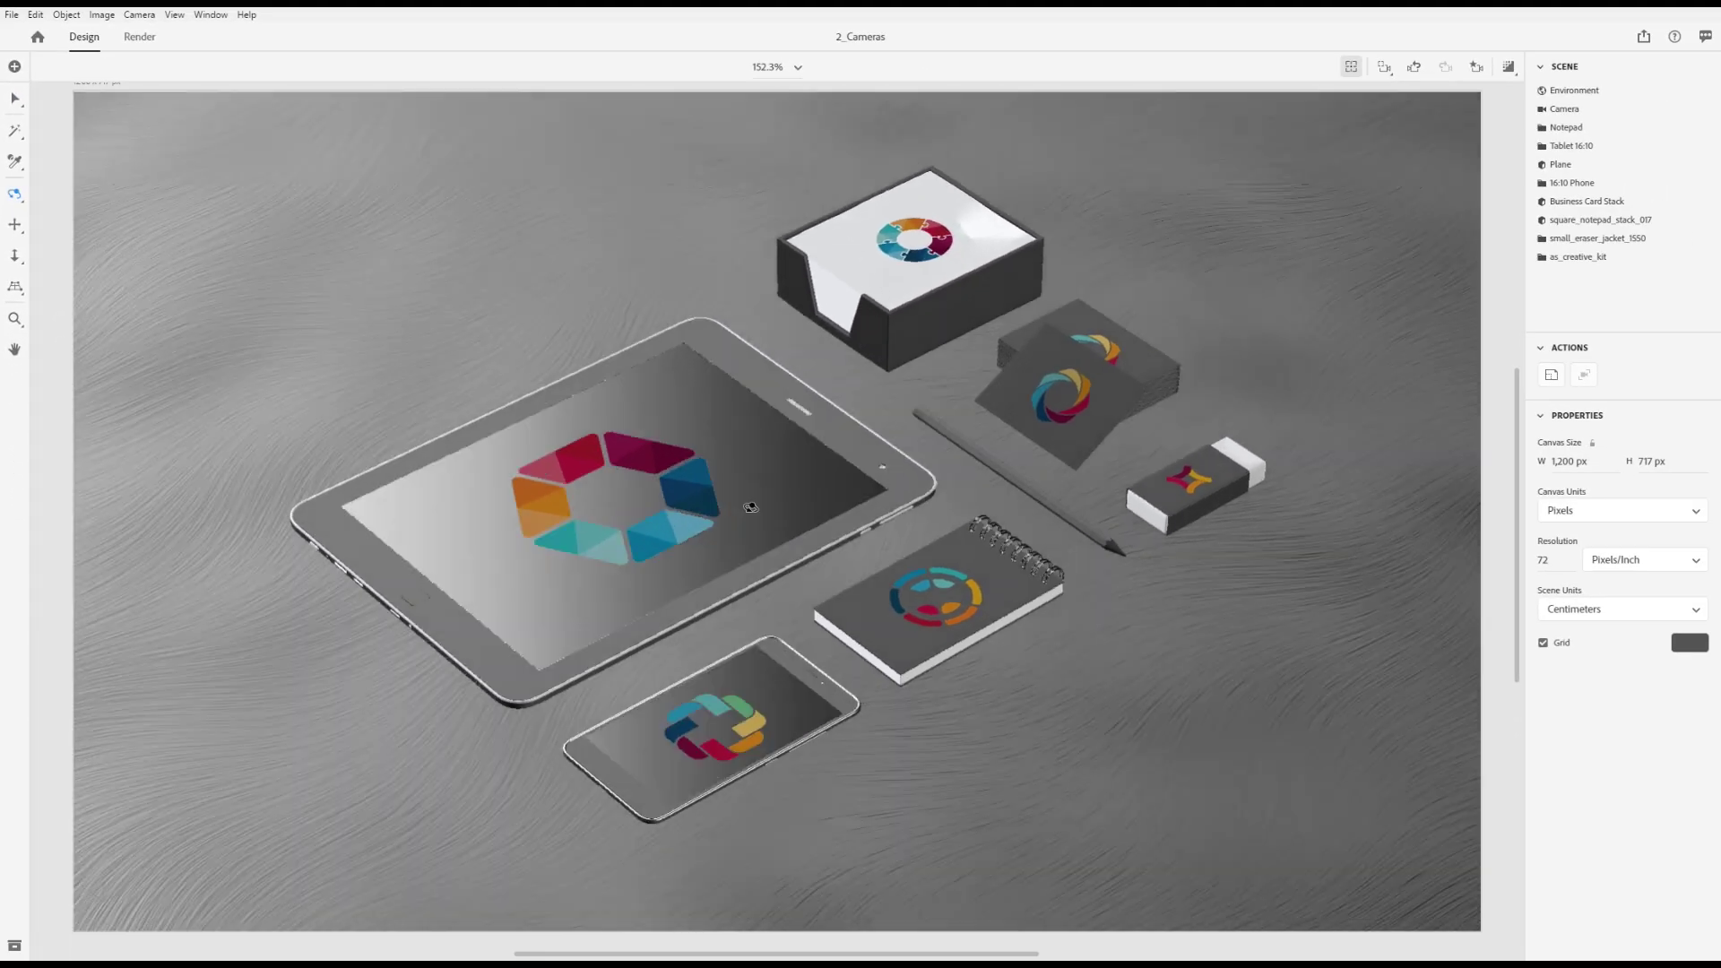
Step: Orbit the camera to a steeper top-down angle, pan the scene lower-right, and dolly closer
left_click_drag(751, 507, 976, 520)
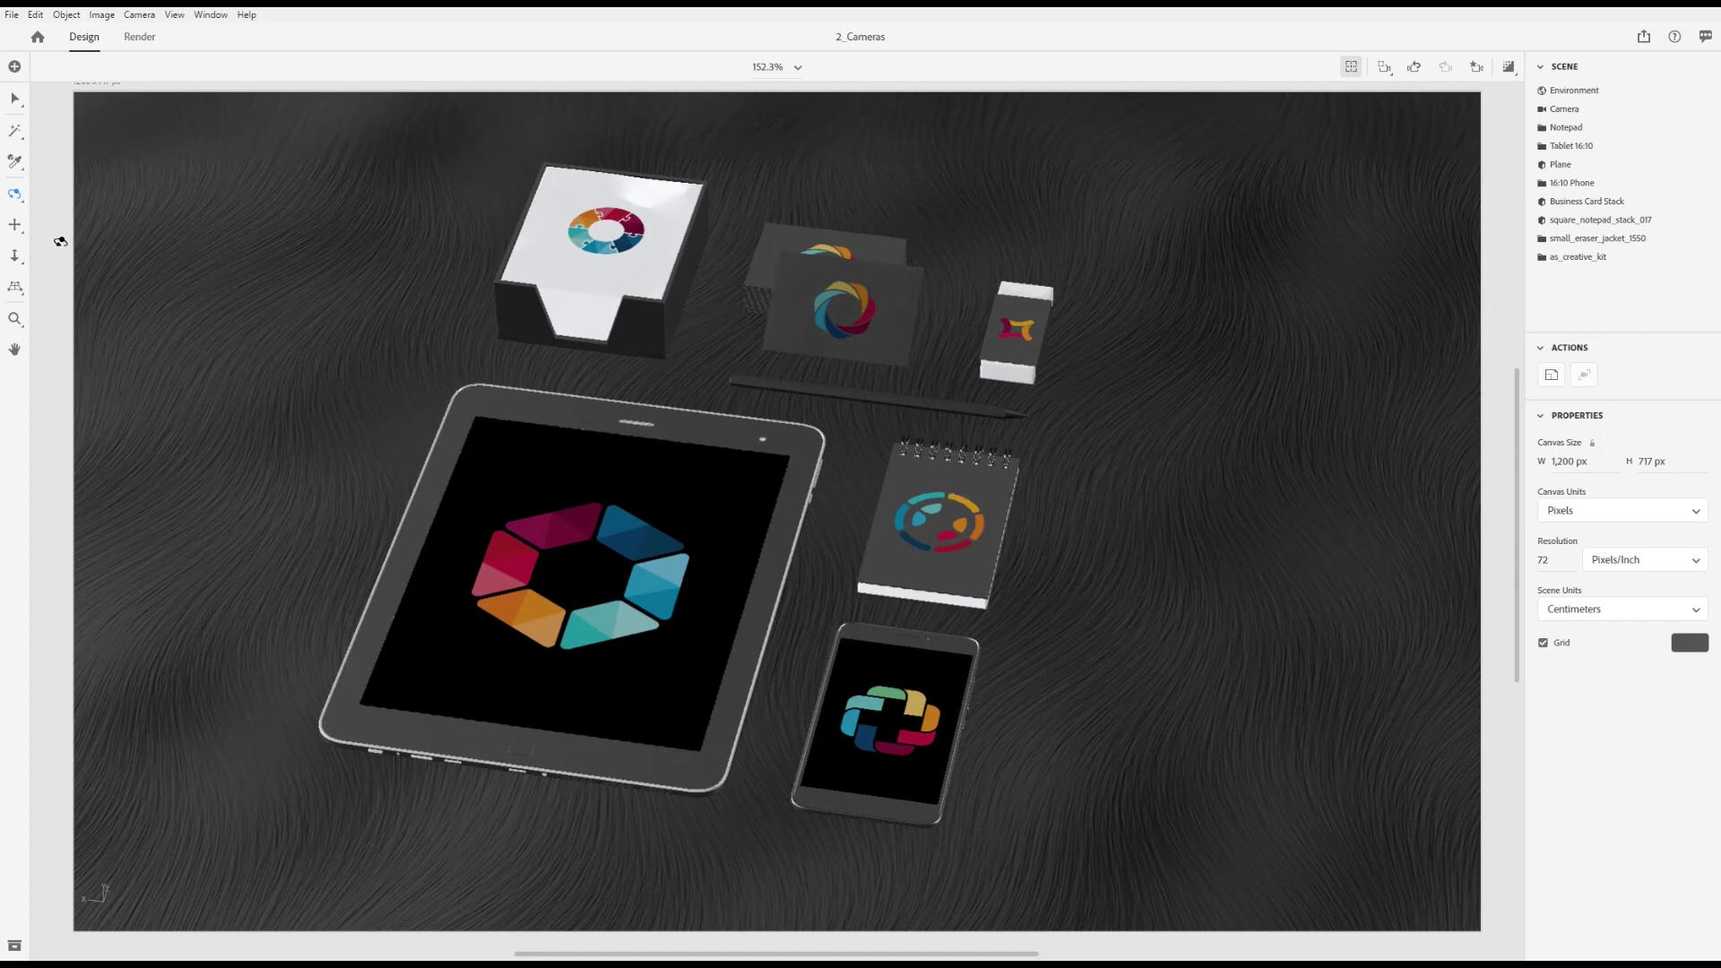
left_click(15, 225)
left_click_drag(784, 351, 811, 386)
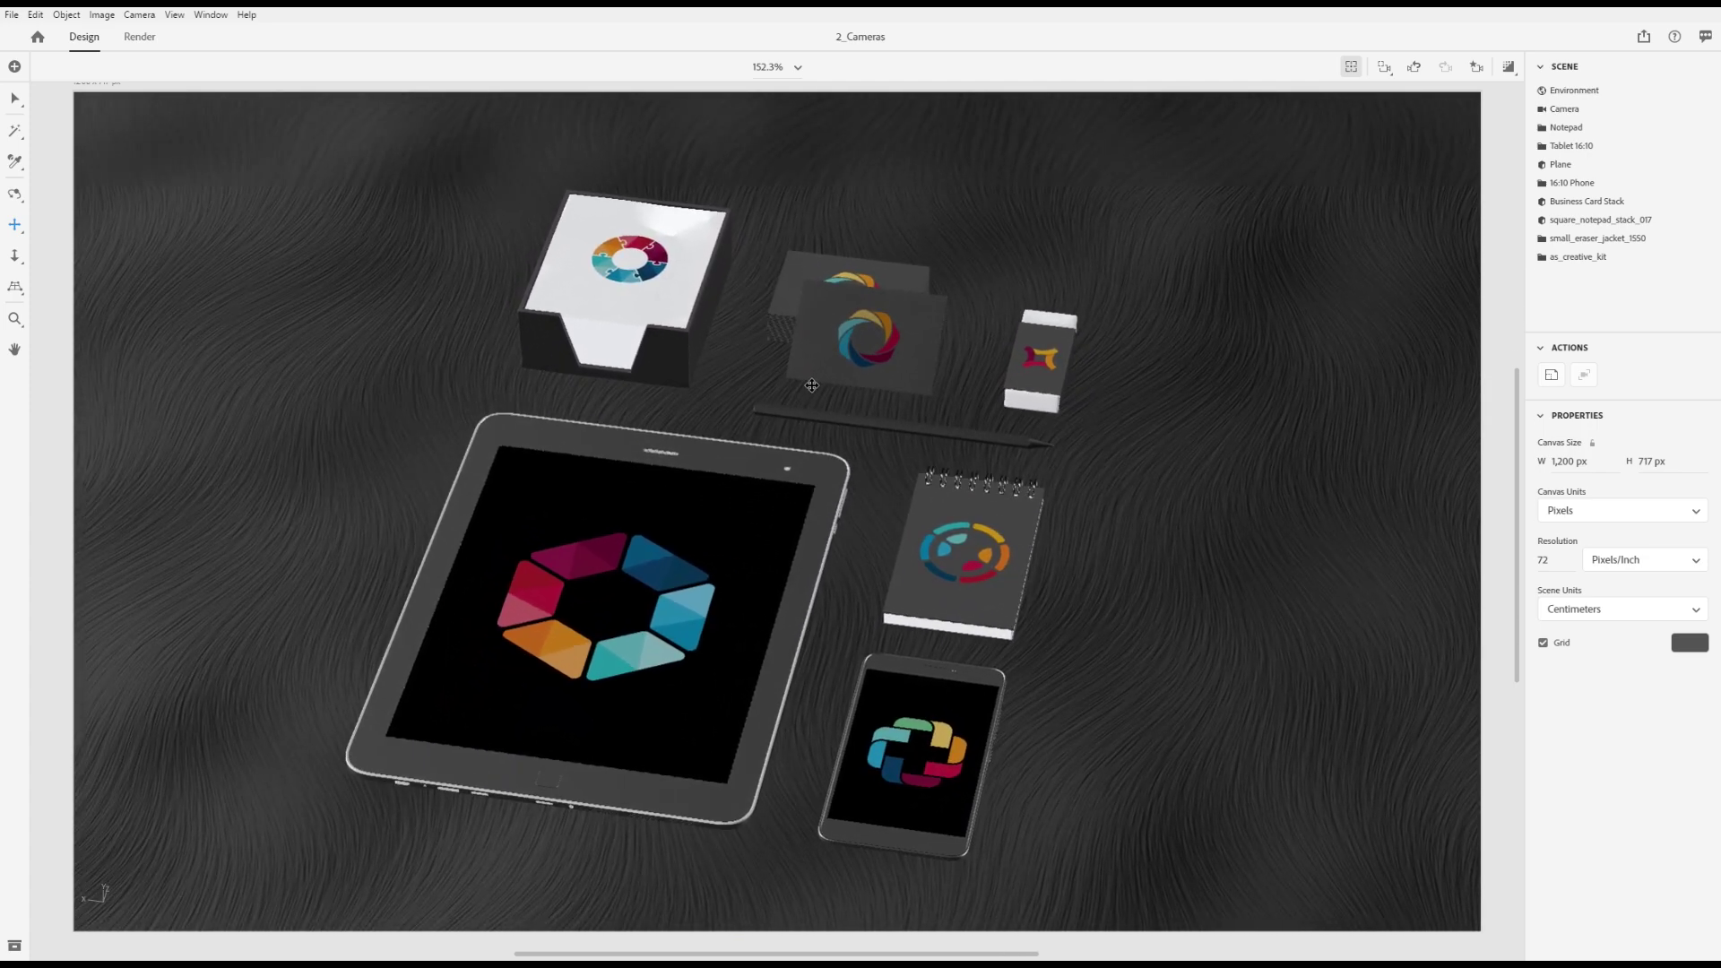
left_click(22, 257)
mouse_move(898, 361)
left_mouse_down()
mouse_move(907, 318)
mouse_move(906, 353)
left_mouse_up()
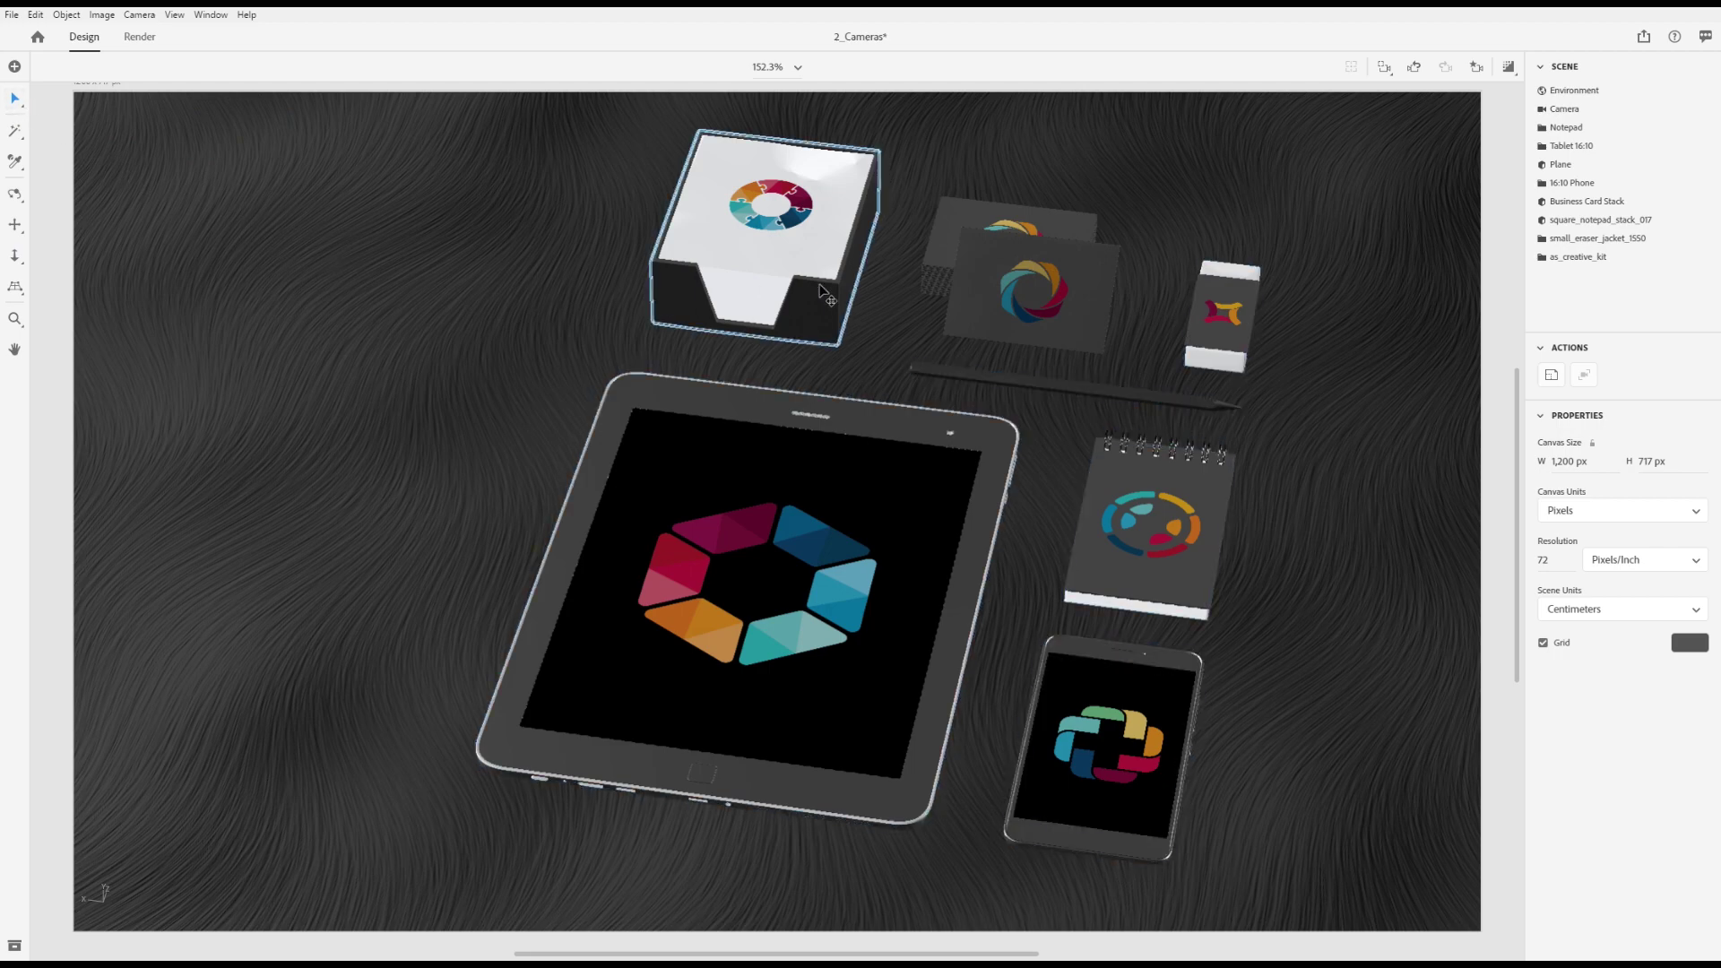
Step: Frame the view on the business card stack, then on the 16:10 Phone, and deselect
left_click(1005, 289)
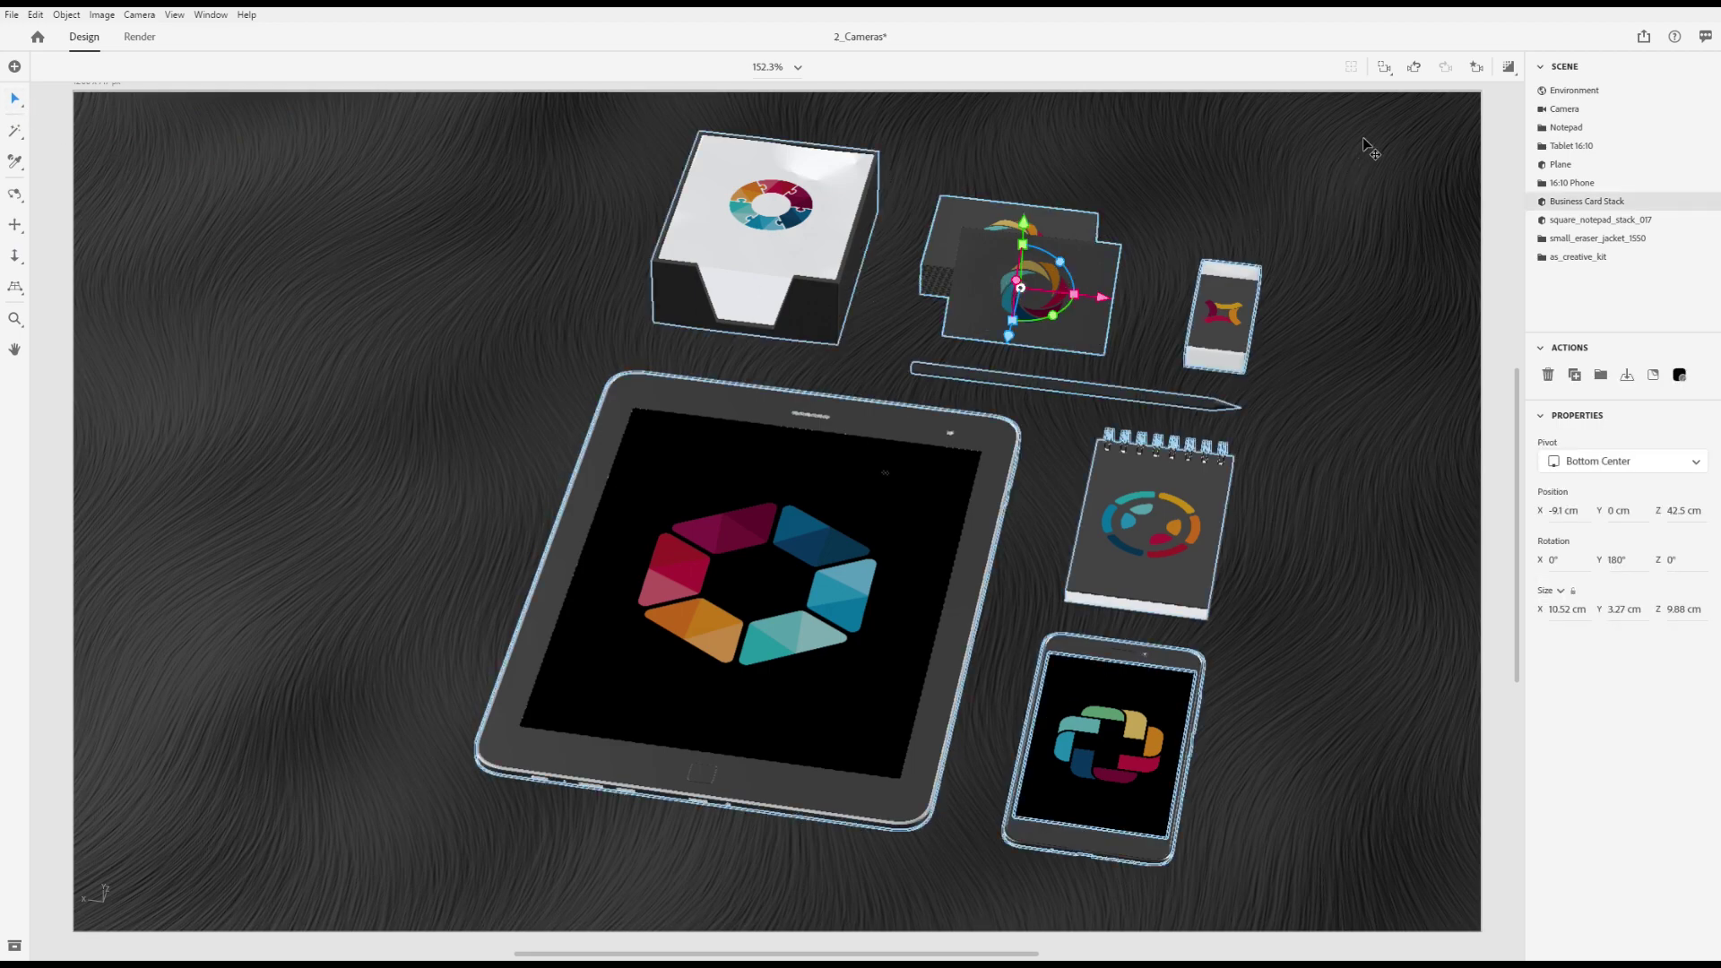
left_click(1388, 72)
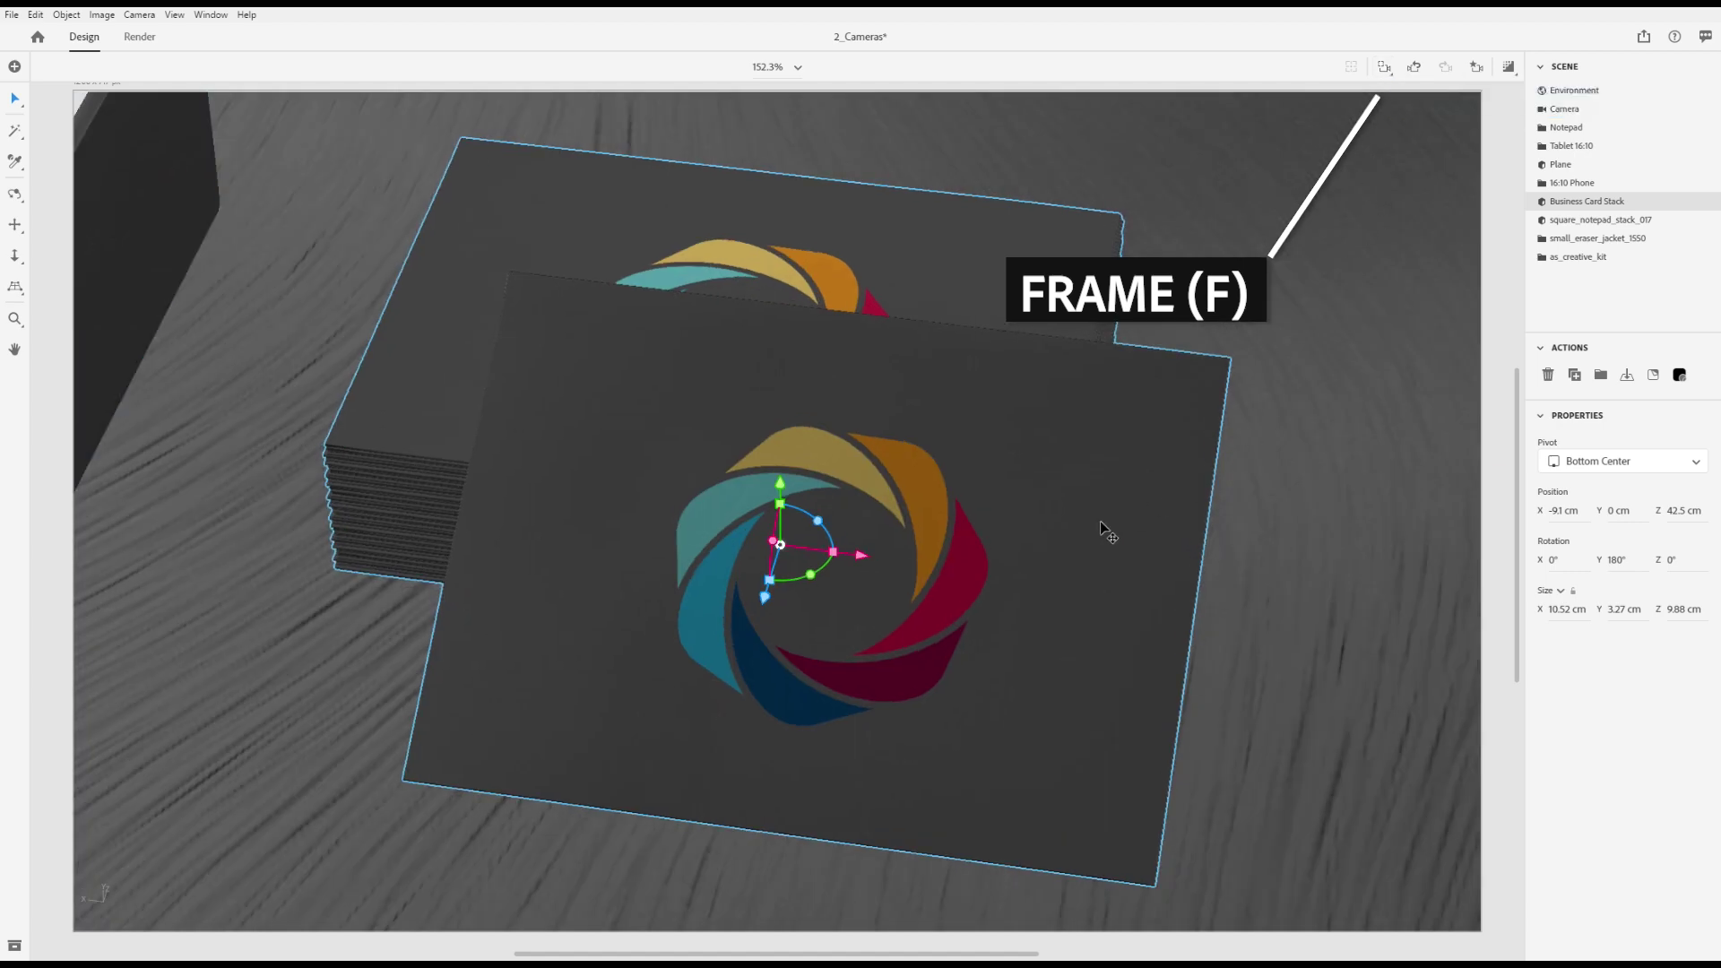
left_click(1593, 186)
key("f")
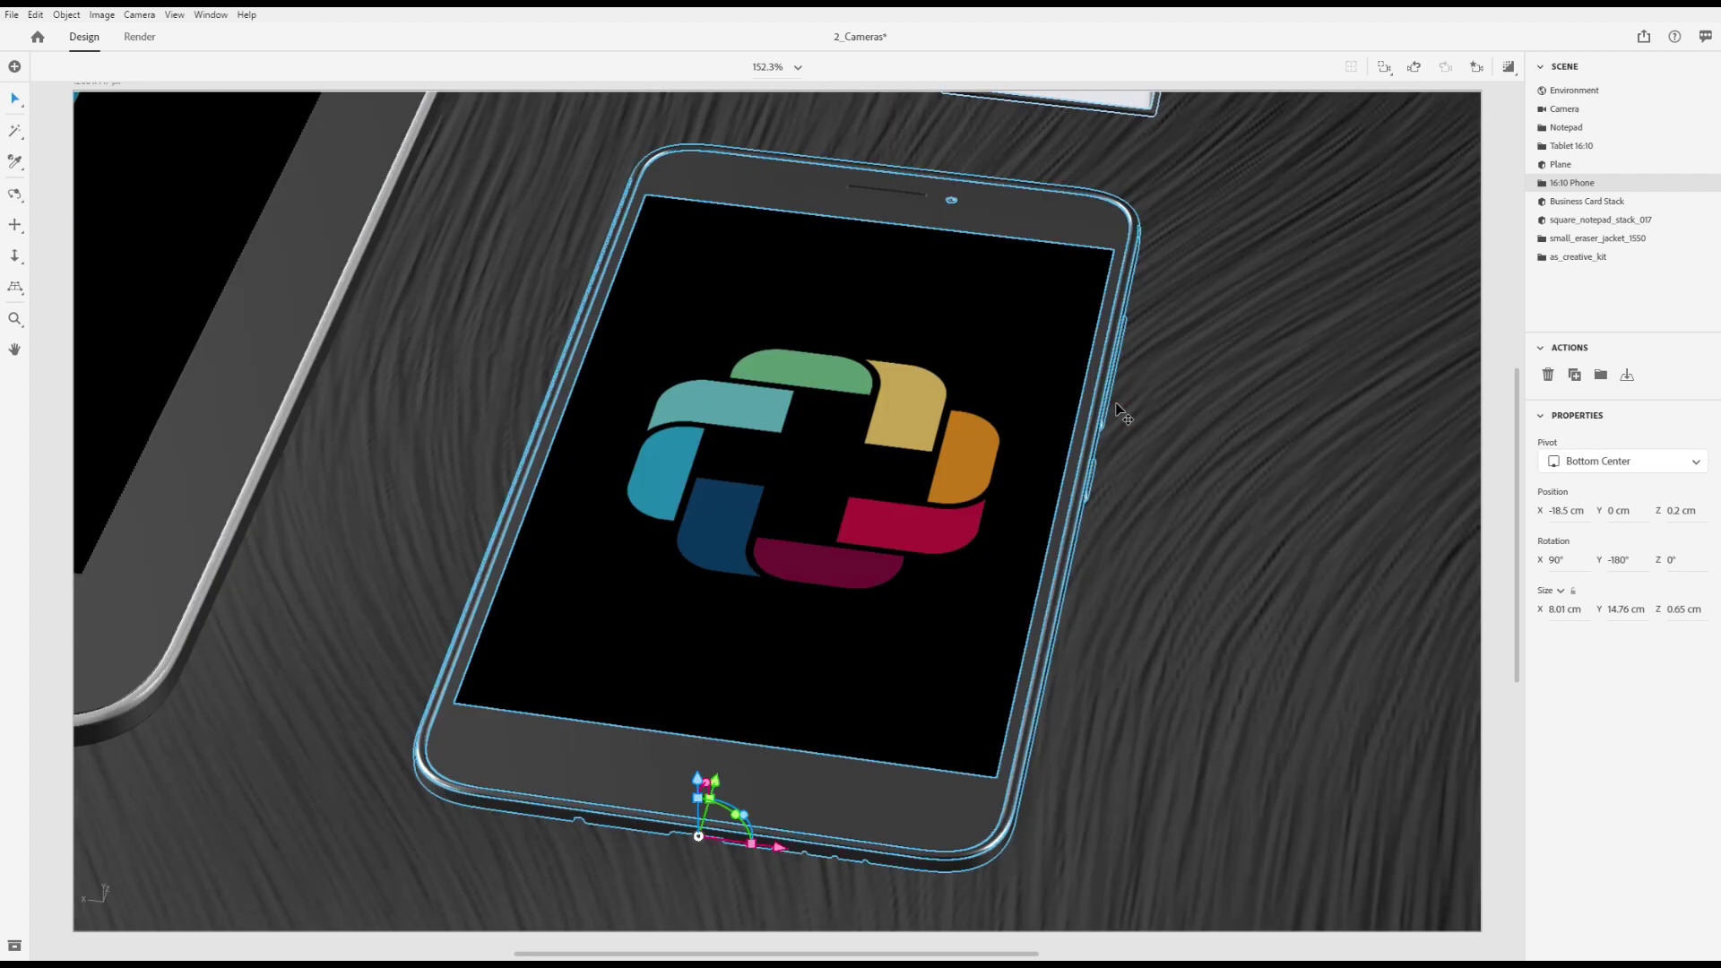
key("ctrl+shift+a")
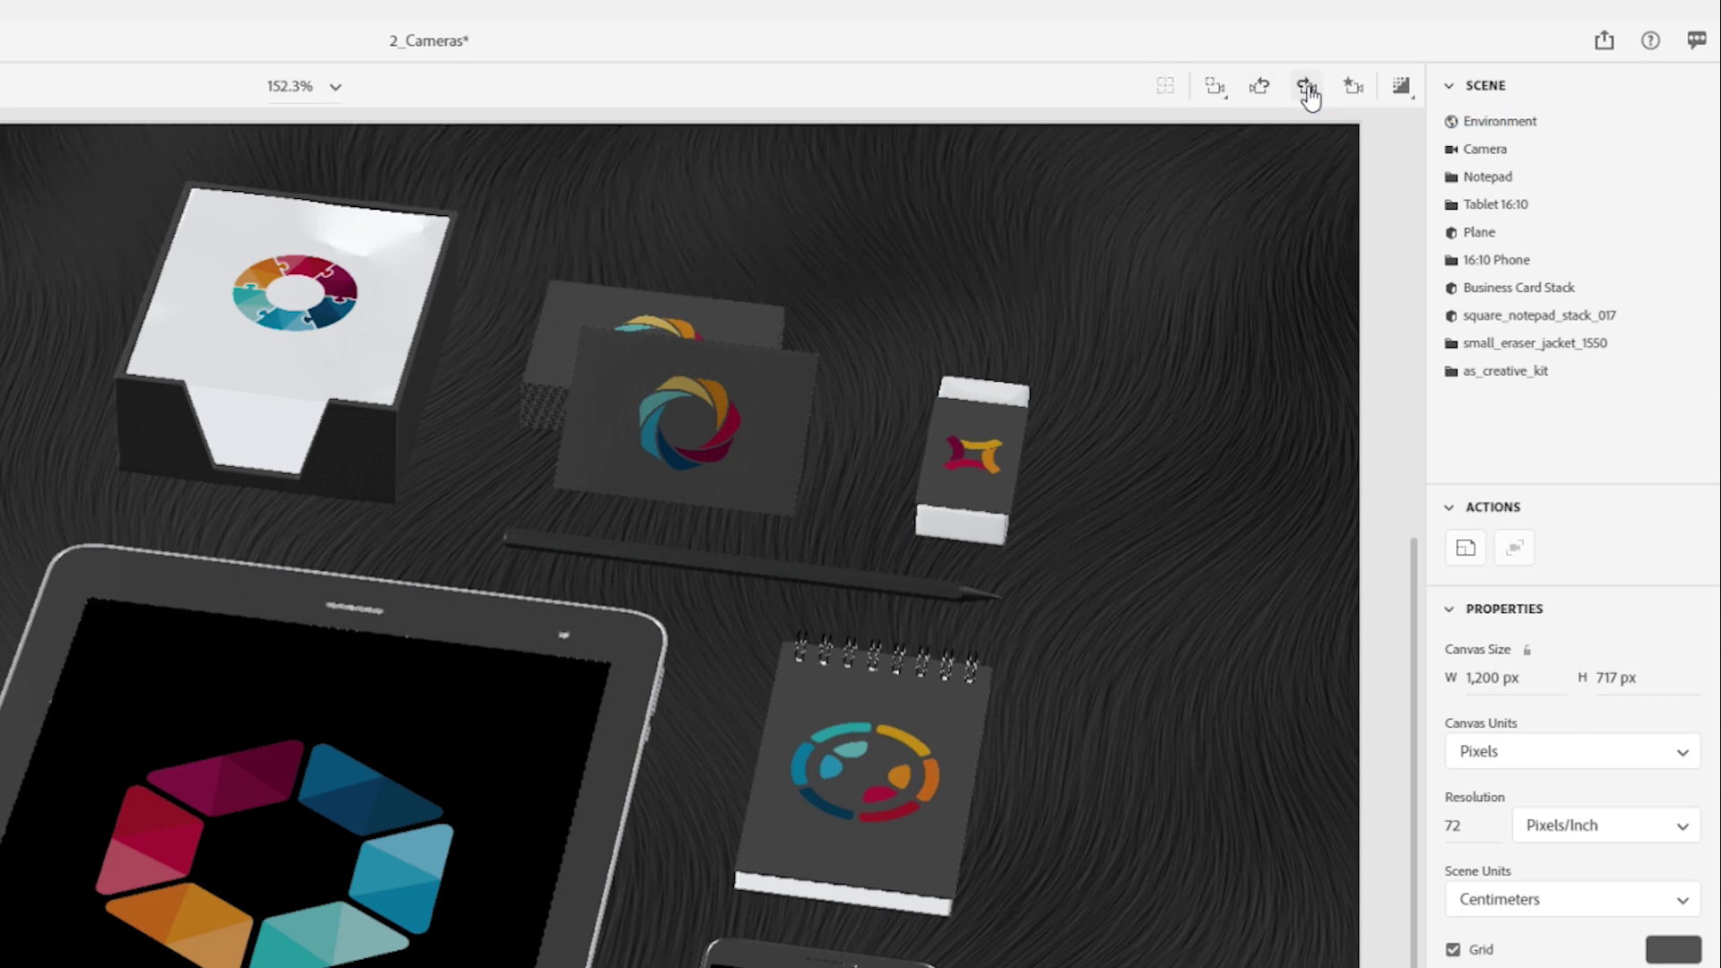
left_click(1308, 88)
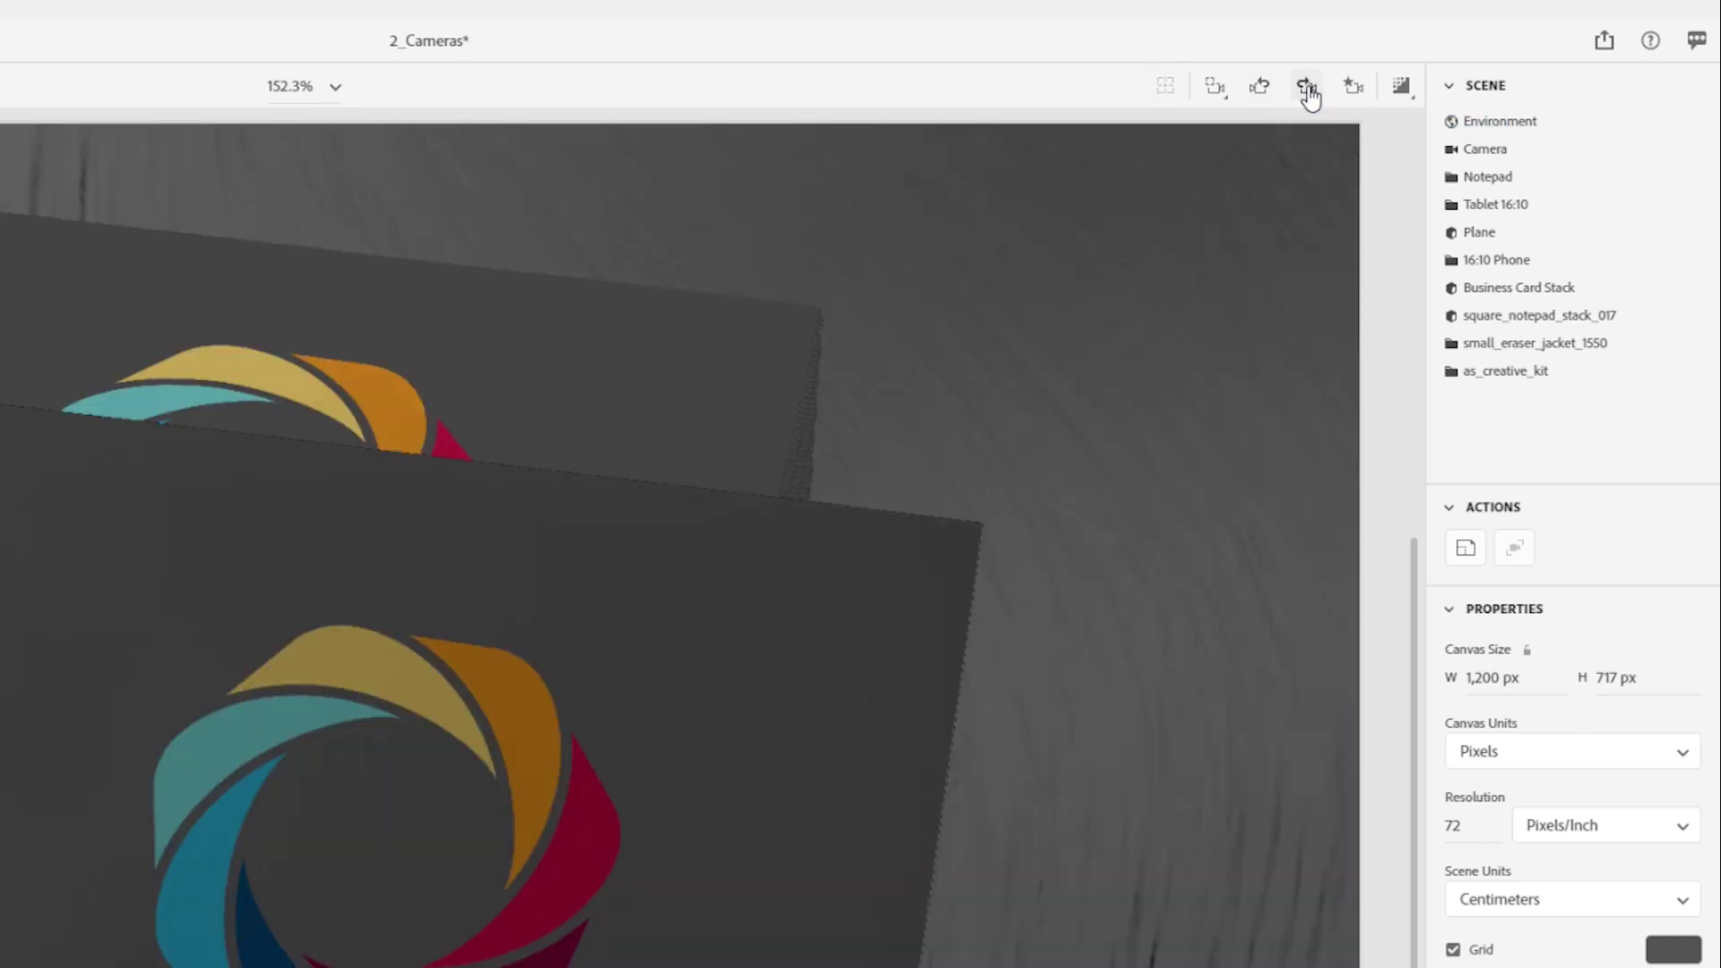
left_click(1308, 88)
left_click(1308, 87)
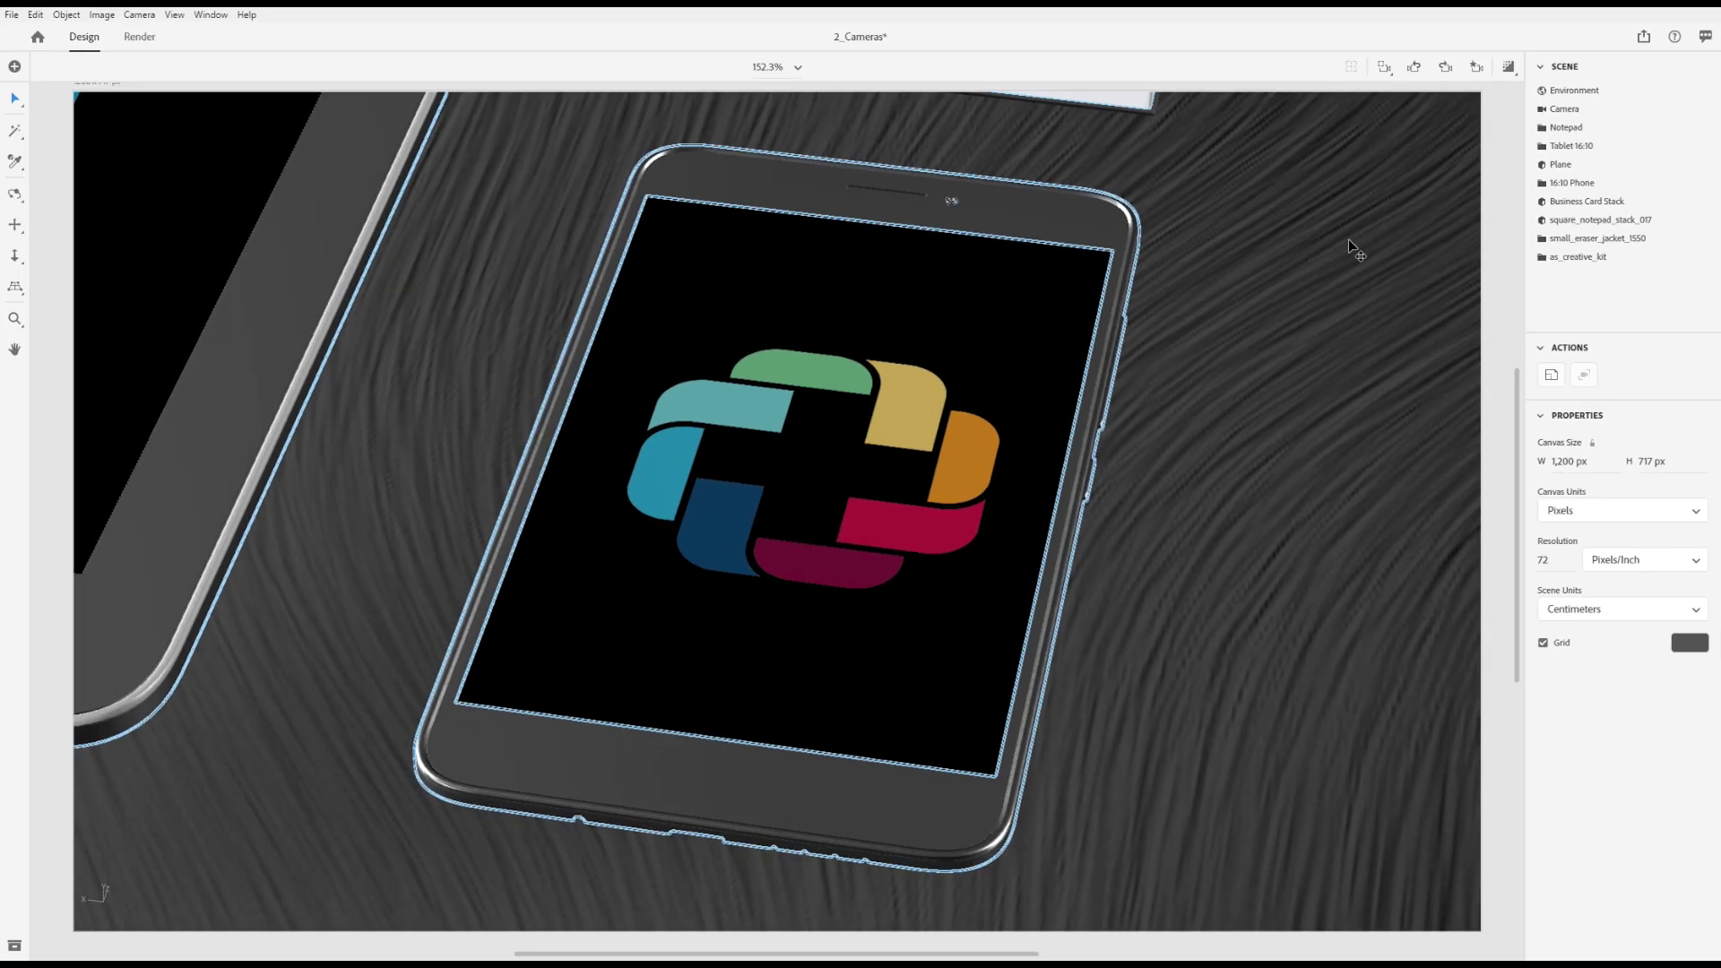
Step: Add a View 8 camera bookmark, then switch between View 1, View 2 and View 8
left_click(1482, 72)
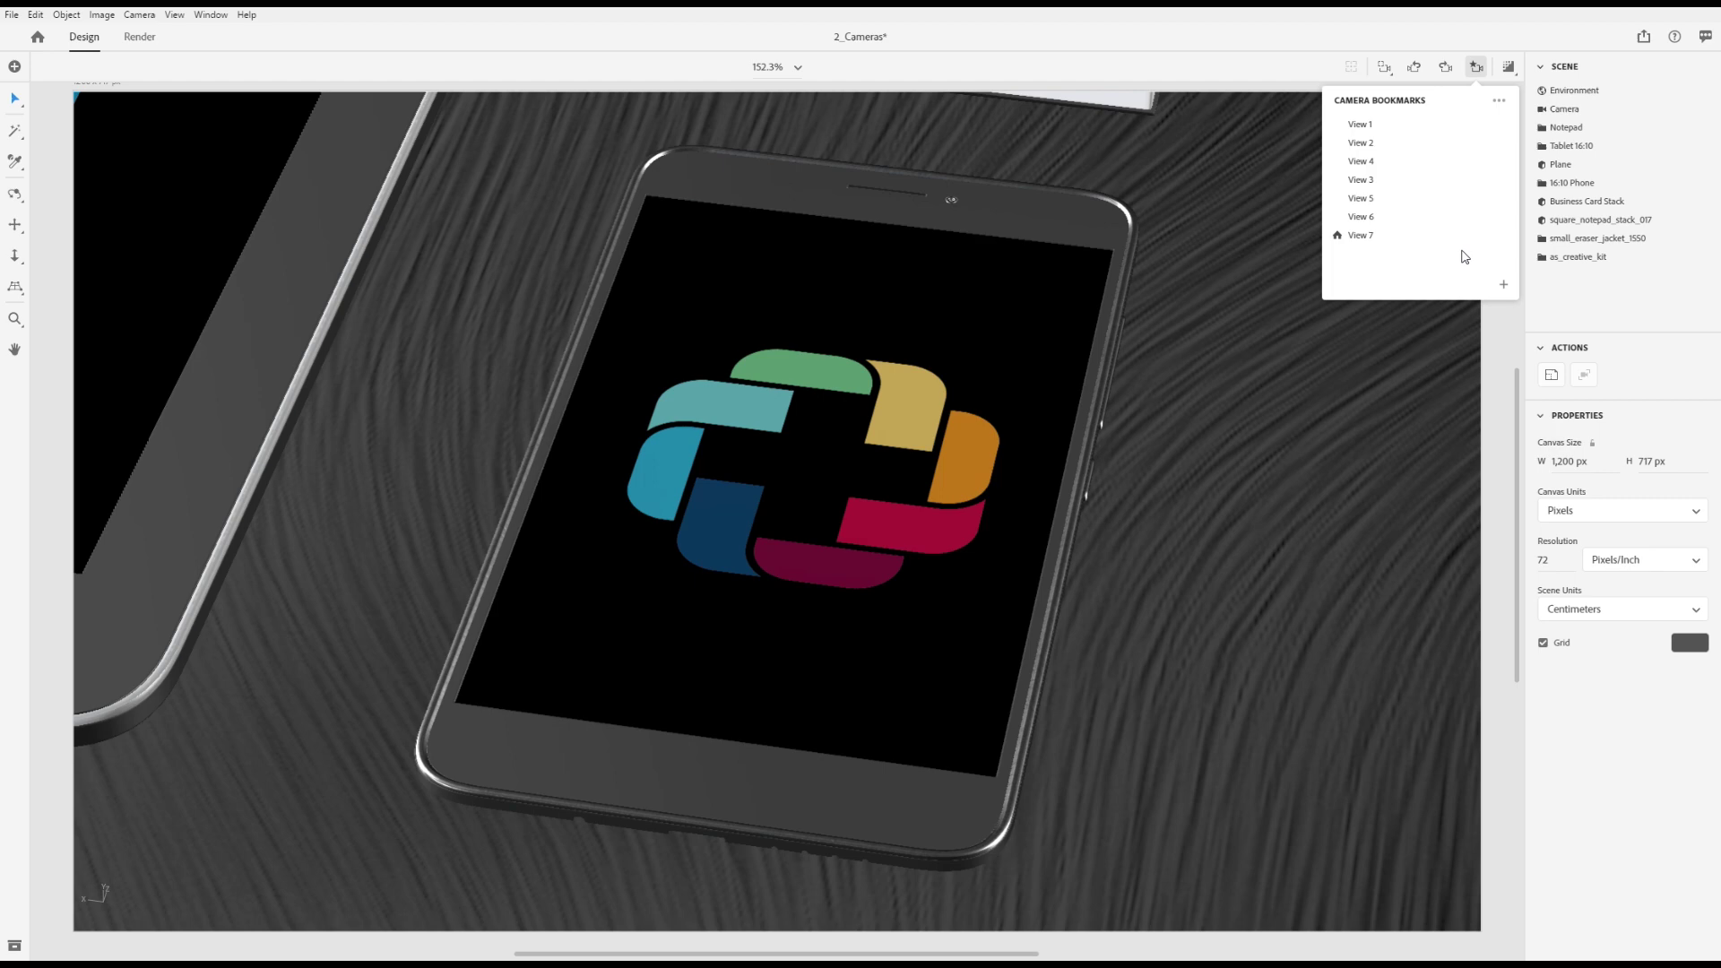
left_click(1503, 284)
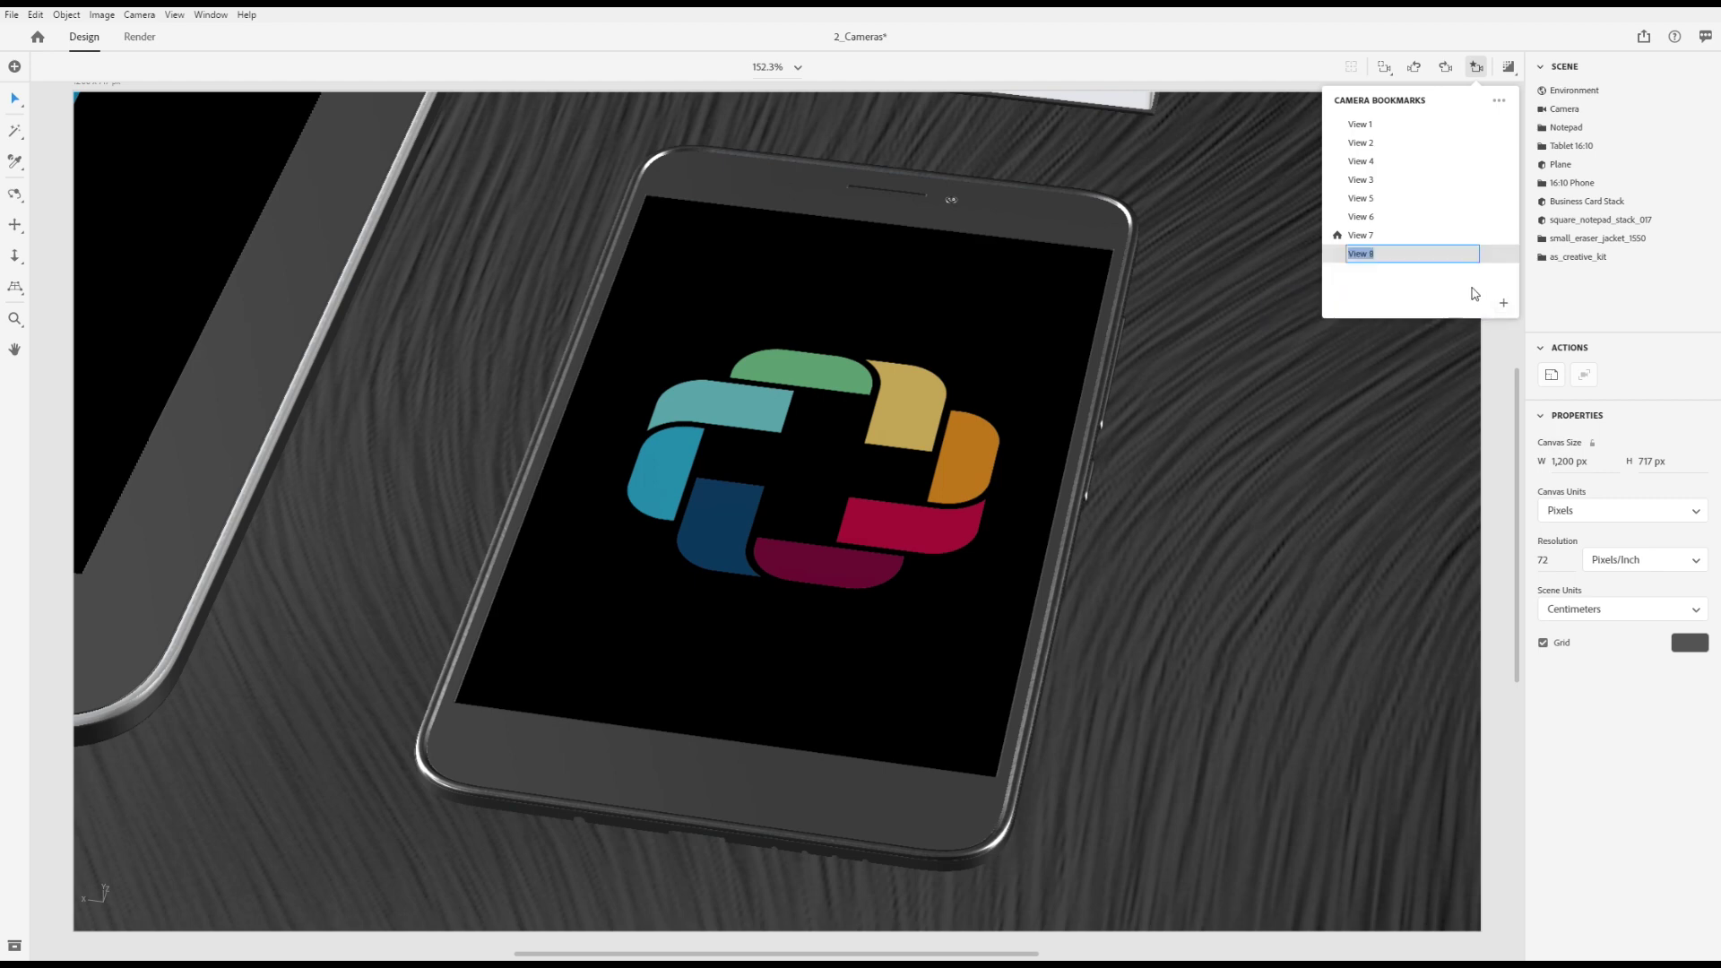
left_click(1438, 126)
left_click(1432, 145)
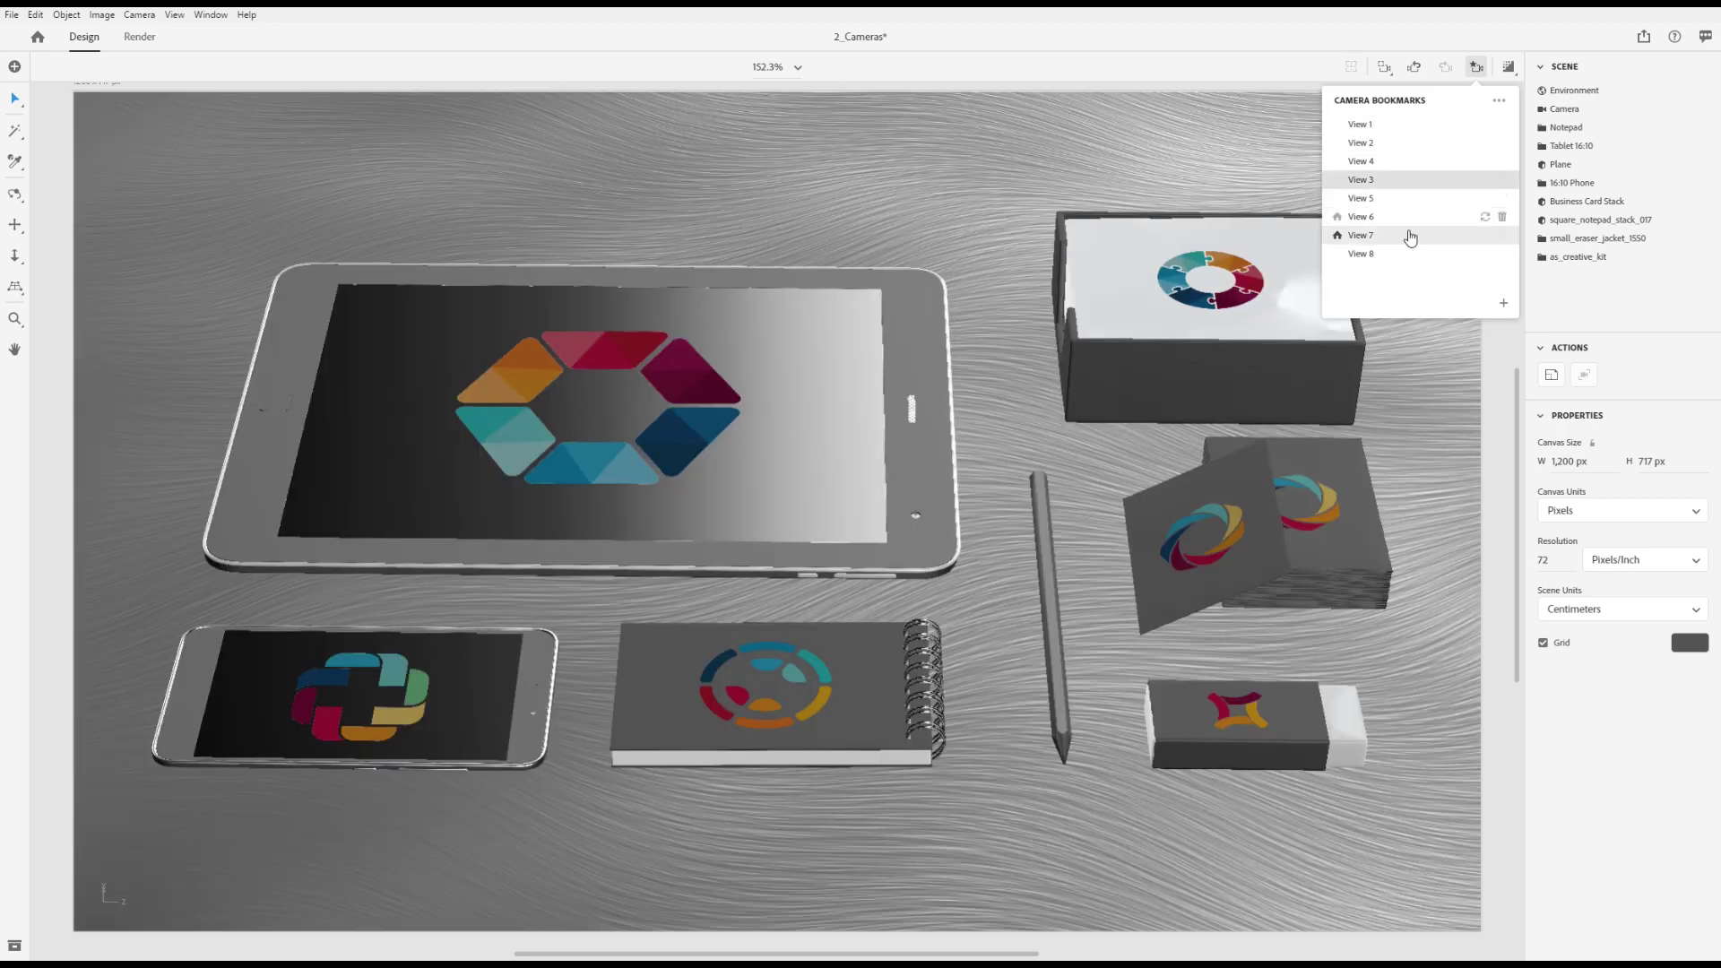
left_click(1406, 255)
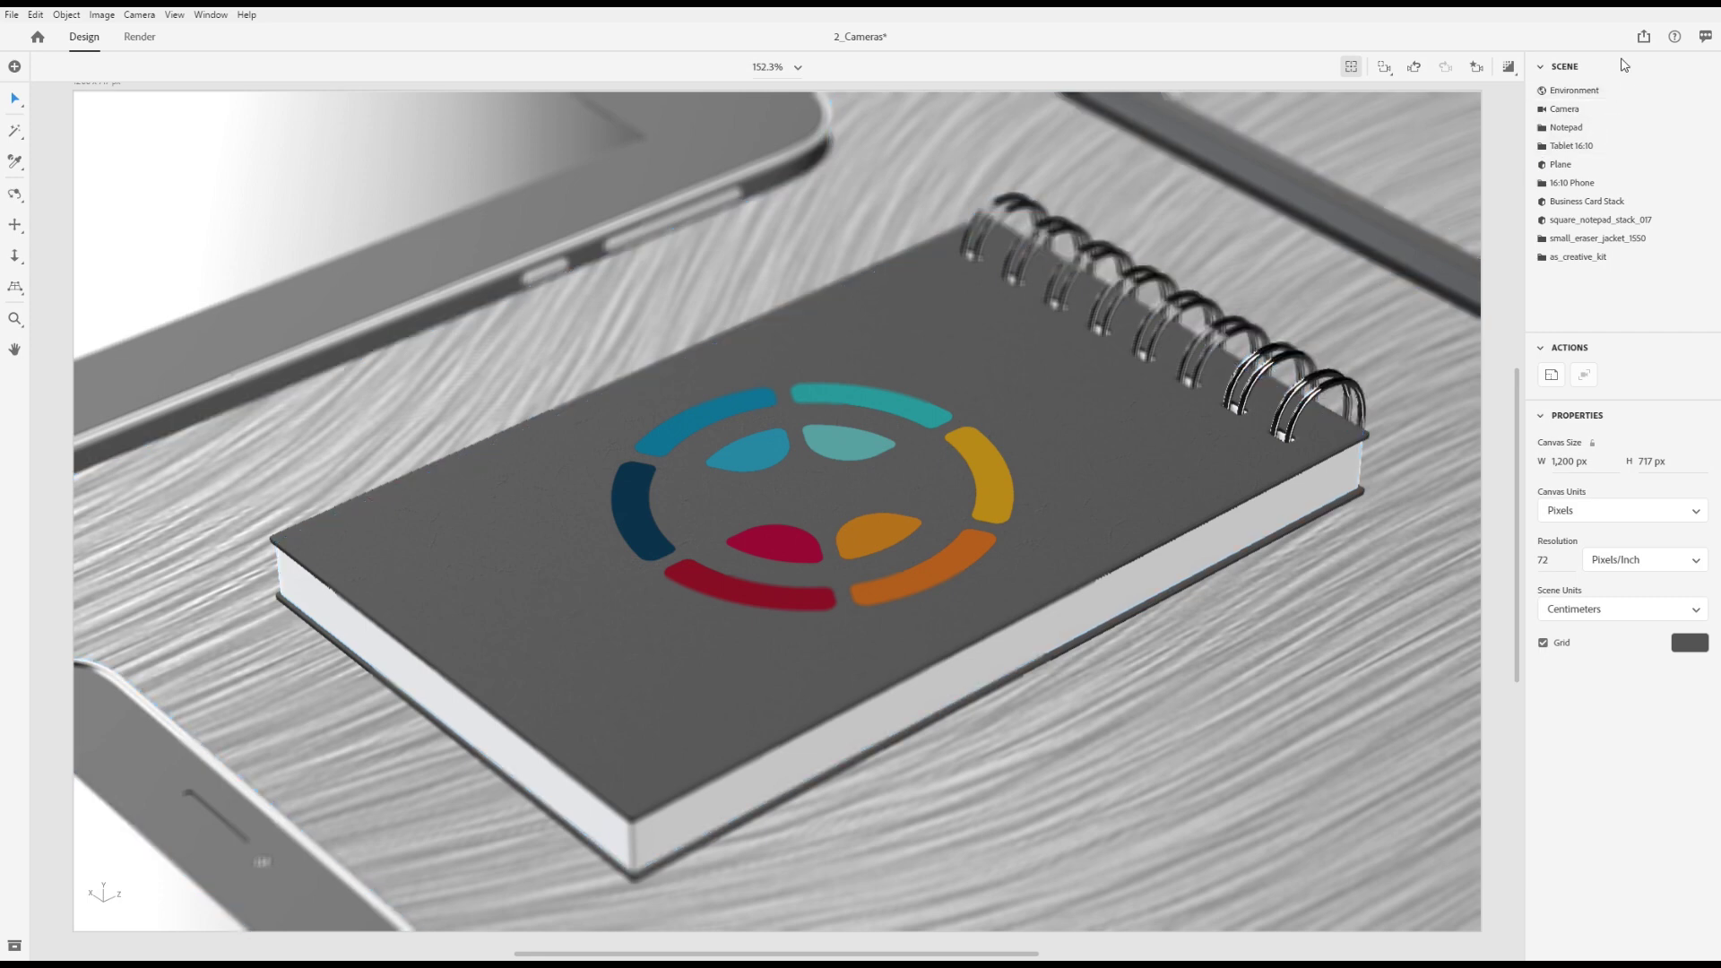
Step: Orbit the scene camera around the notepad and narrow its Field of View to 12°
left_click(1630, 111)
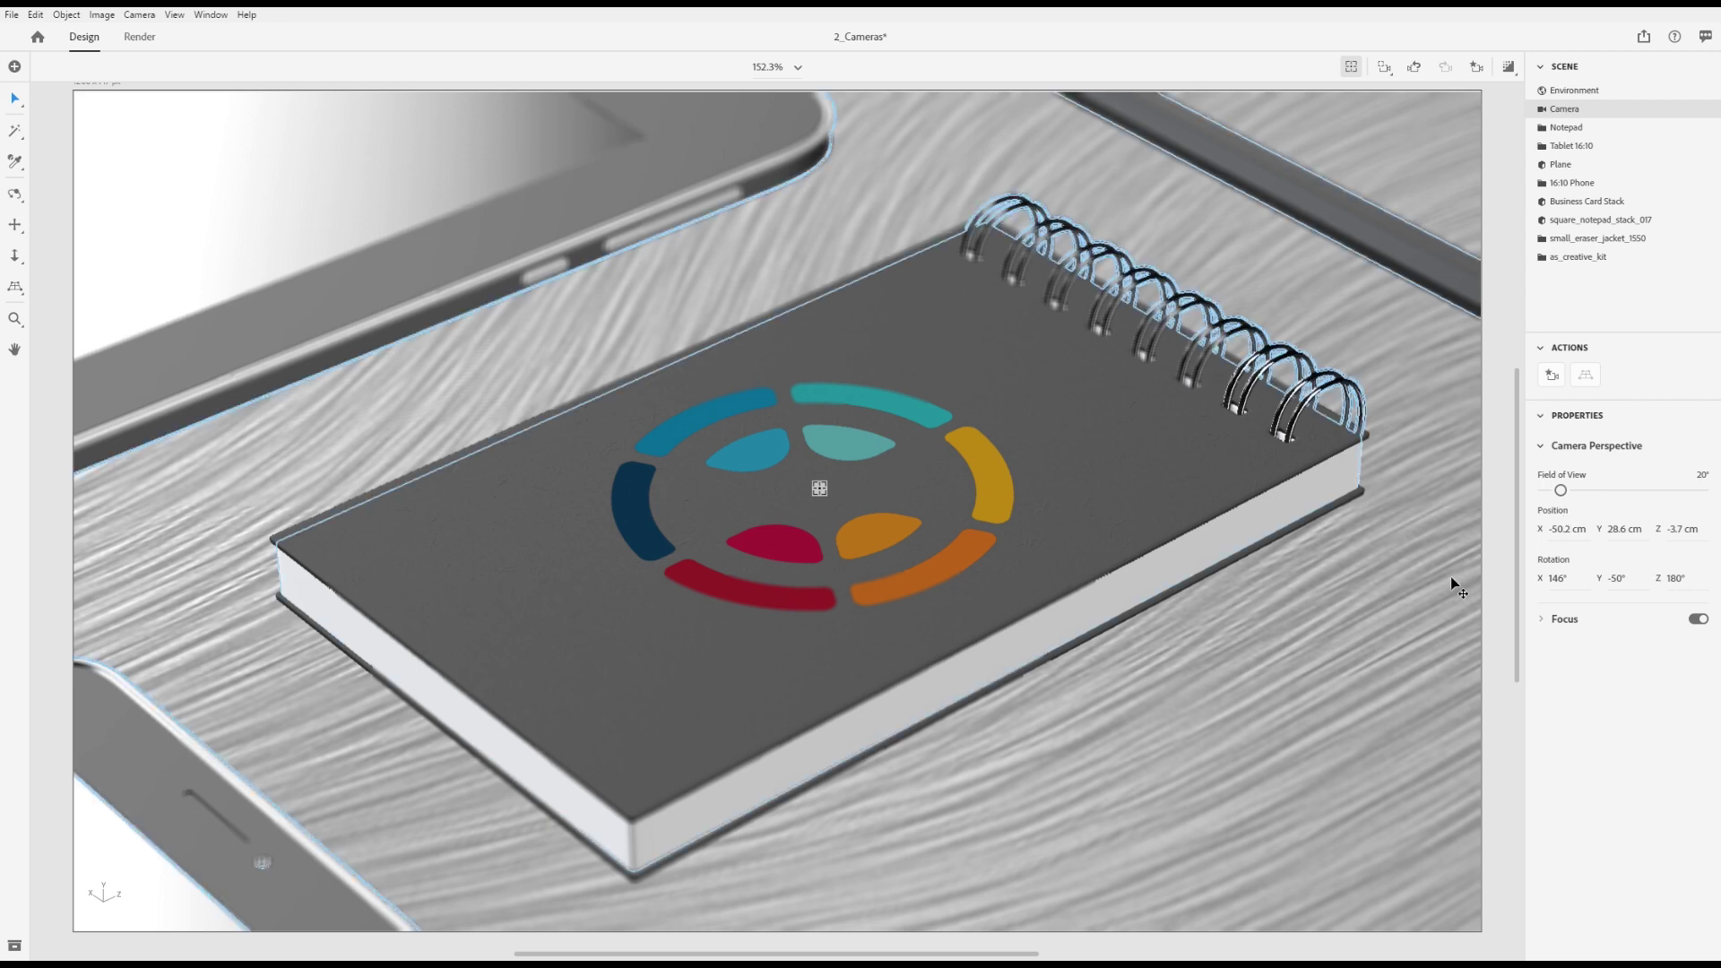
key("1")
mouse_move(1410, 585)
left_mouse_down()
mouse_move(1488, 568)
mouse_move(1390, 600)
mouse_move(1307, 684)
mouse_move(1407, 546)
mouse_move(1444, 549)
mouse_move(1427, 568)
left_mouse_up()
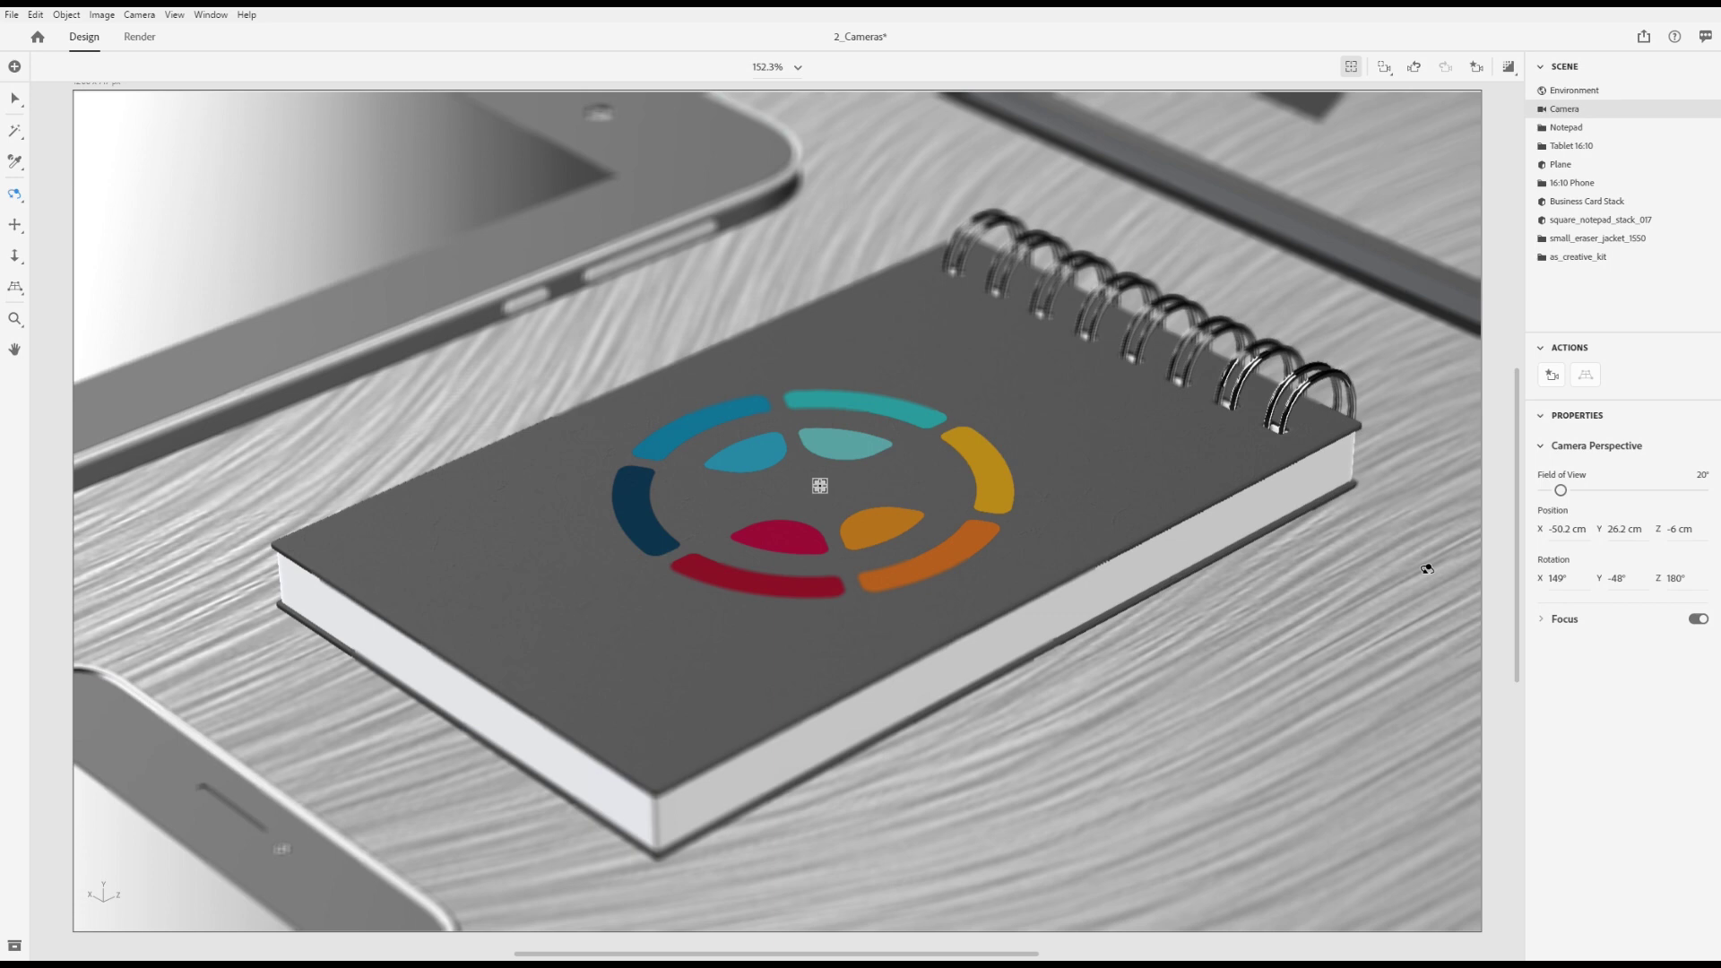
left_click_drag(1562, 495, 1557, 499)
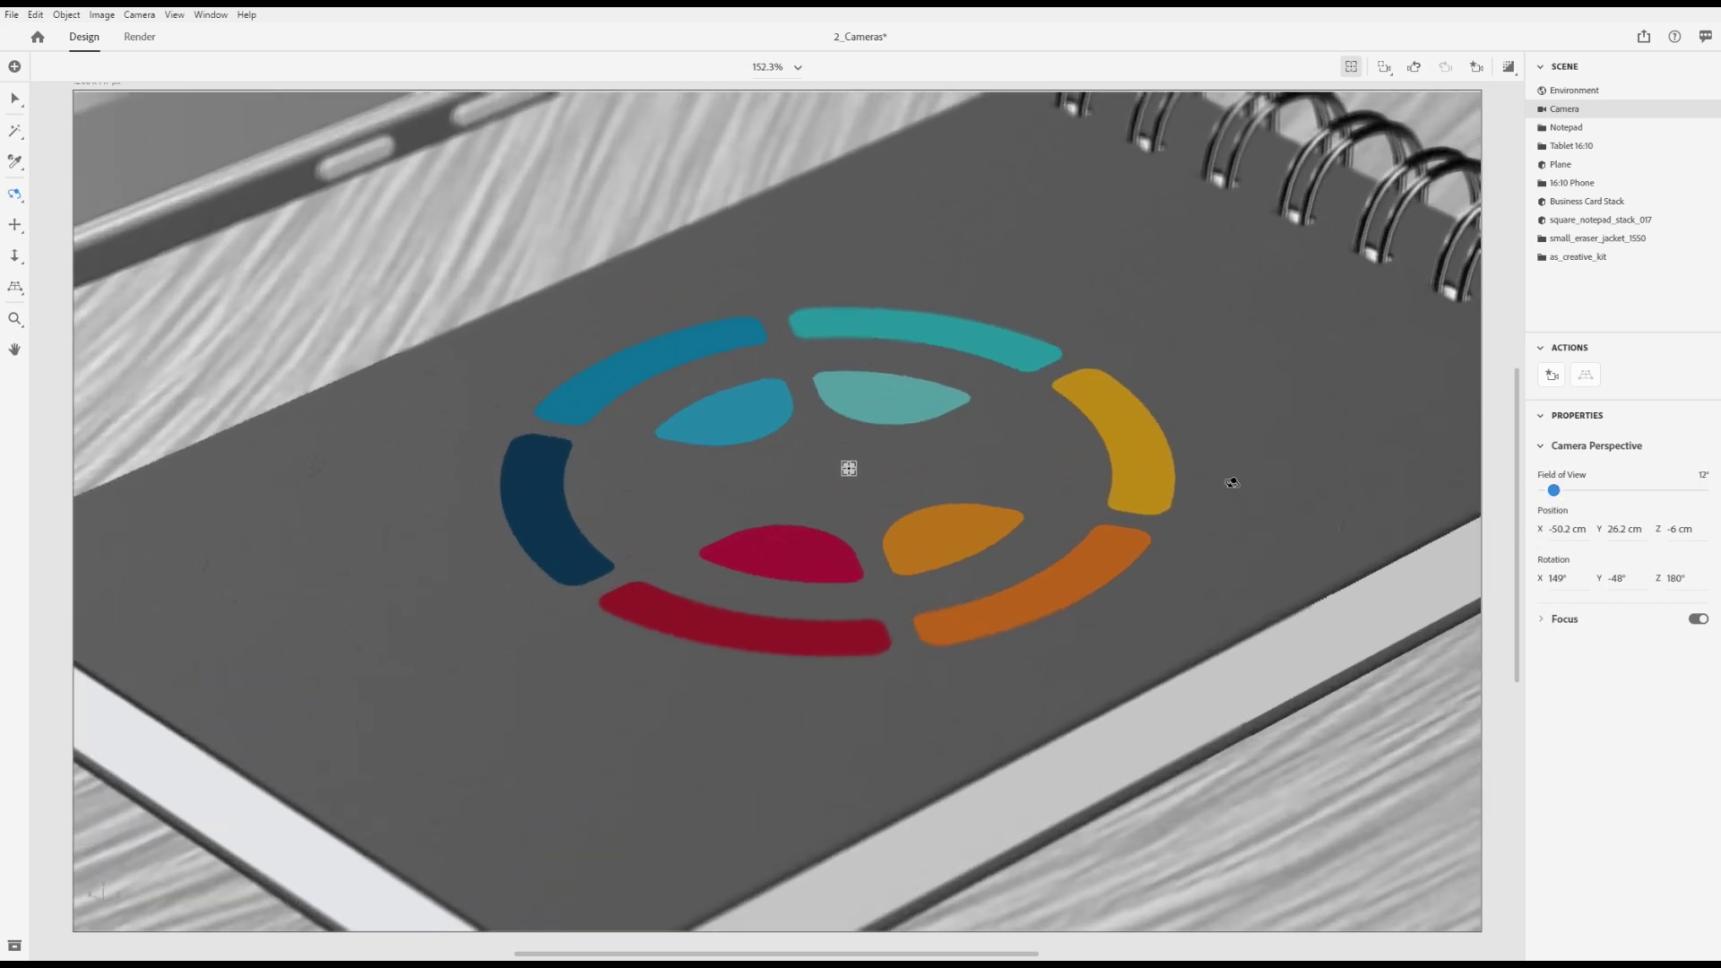
Step: Select the Notepad and frame the view on it
key("v")
left_click(1172, 484)
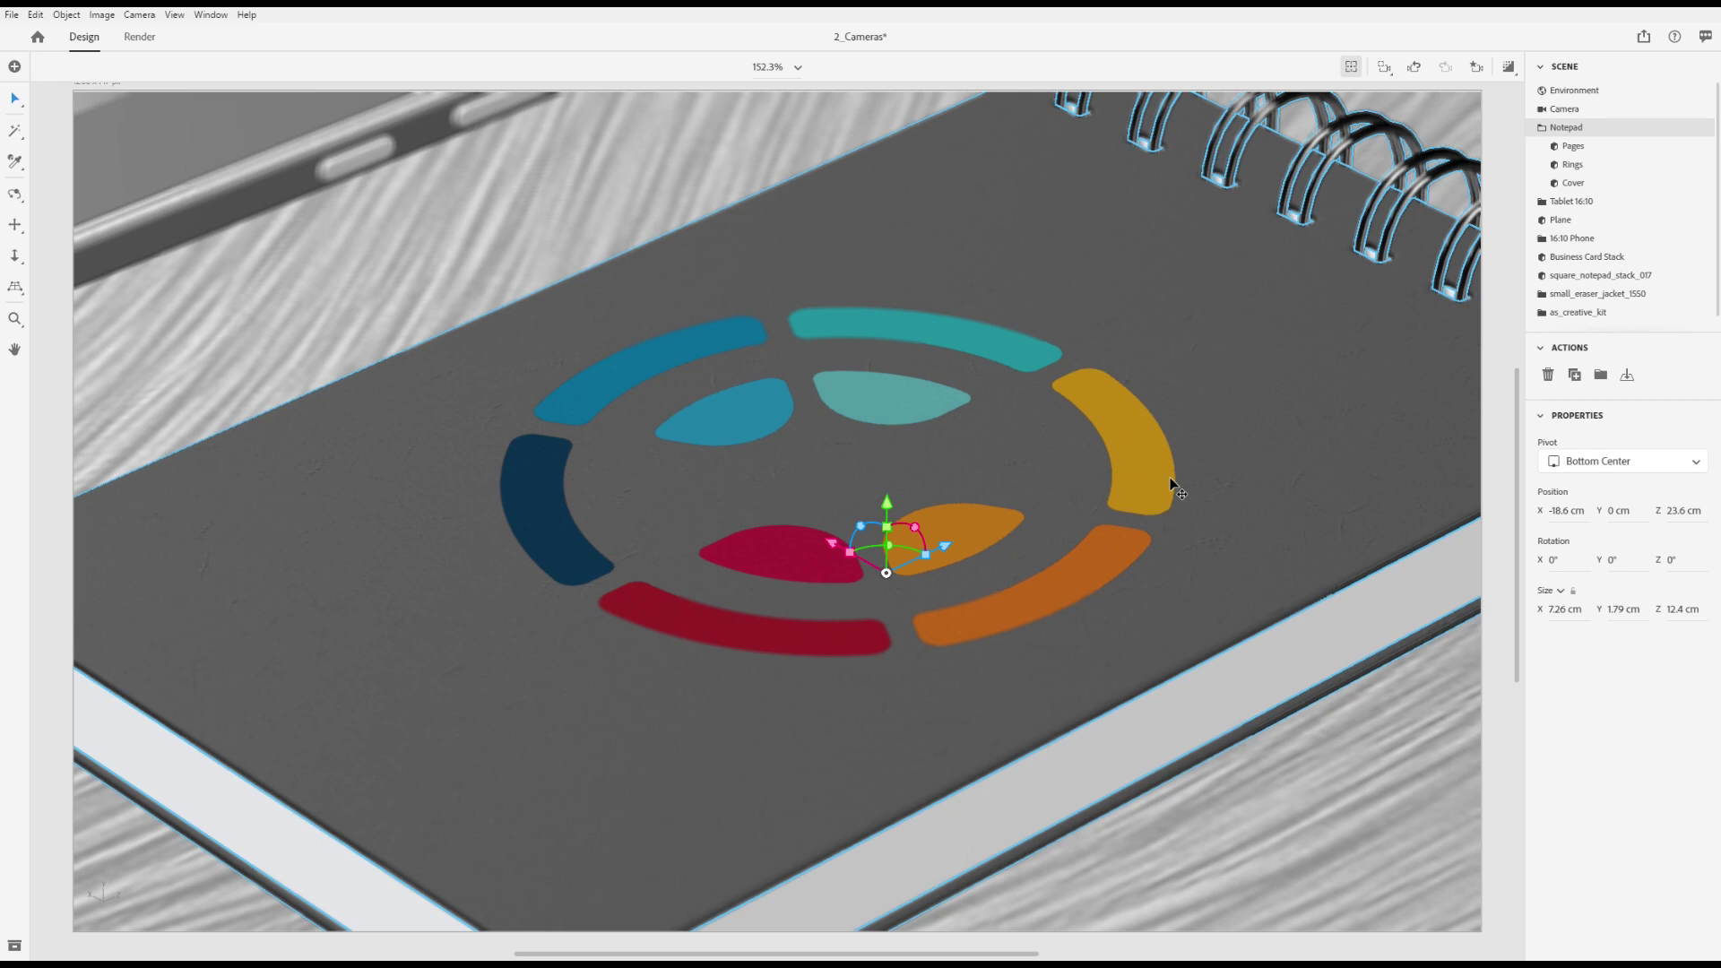
key("f")
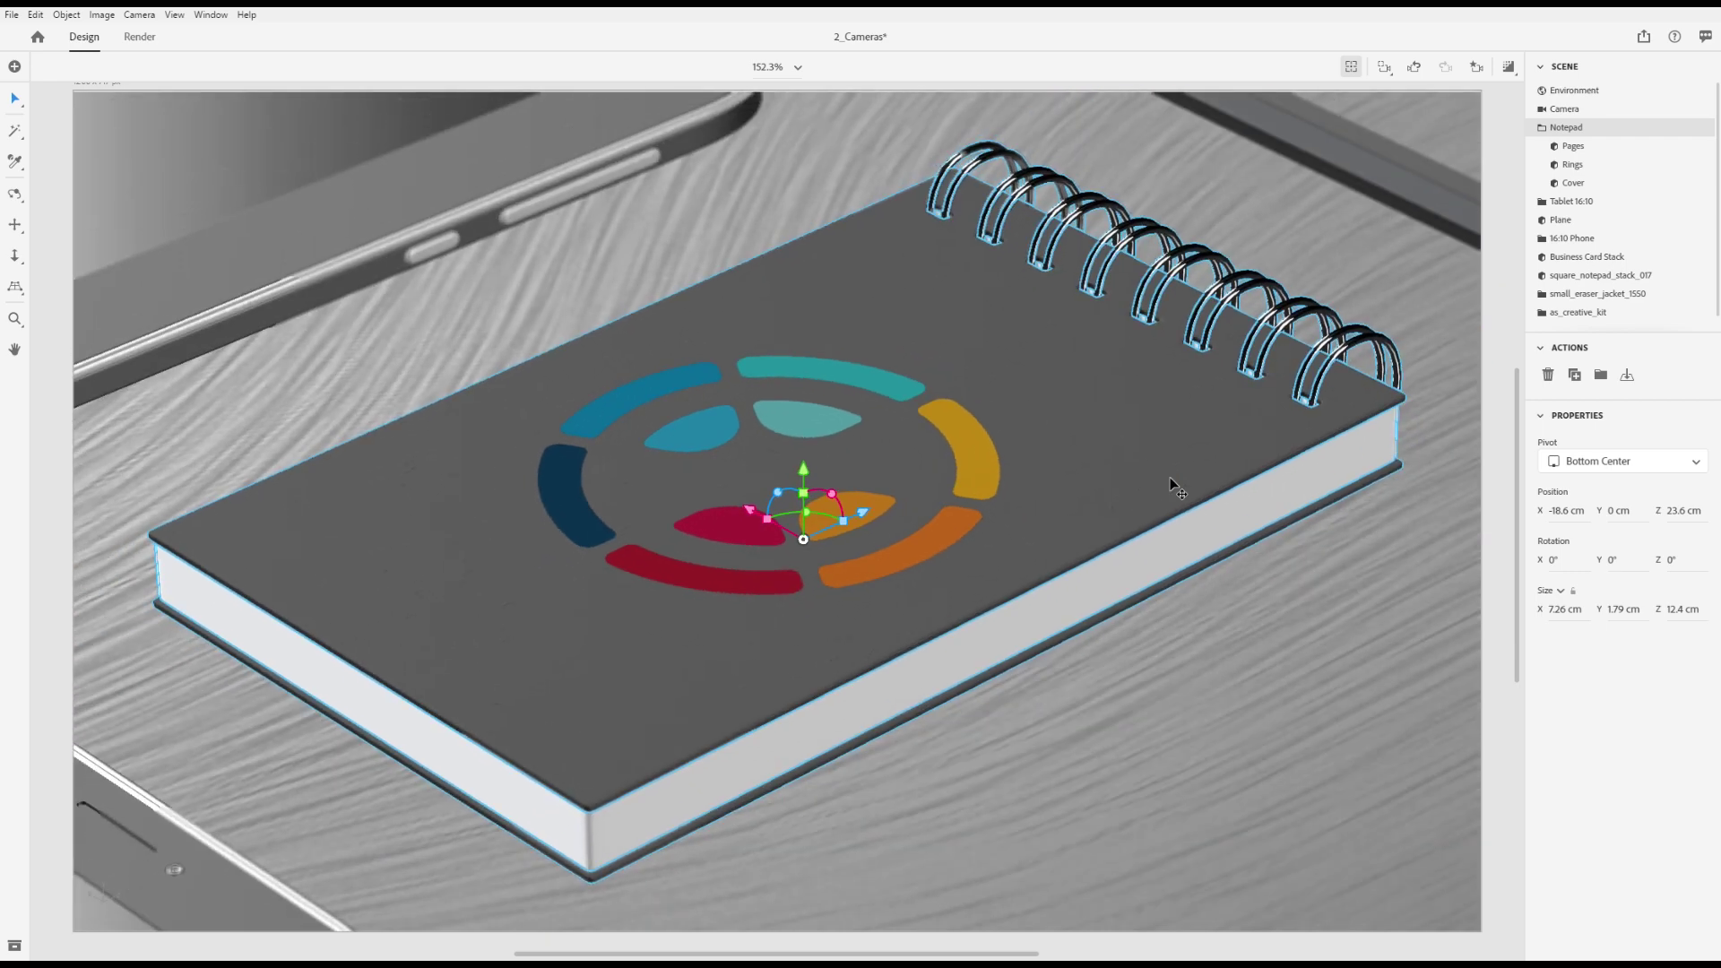
Step: Turn on the camera's depth-of-field Focus and dolly back to show more scene
left_click(1564, 108)
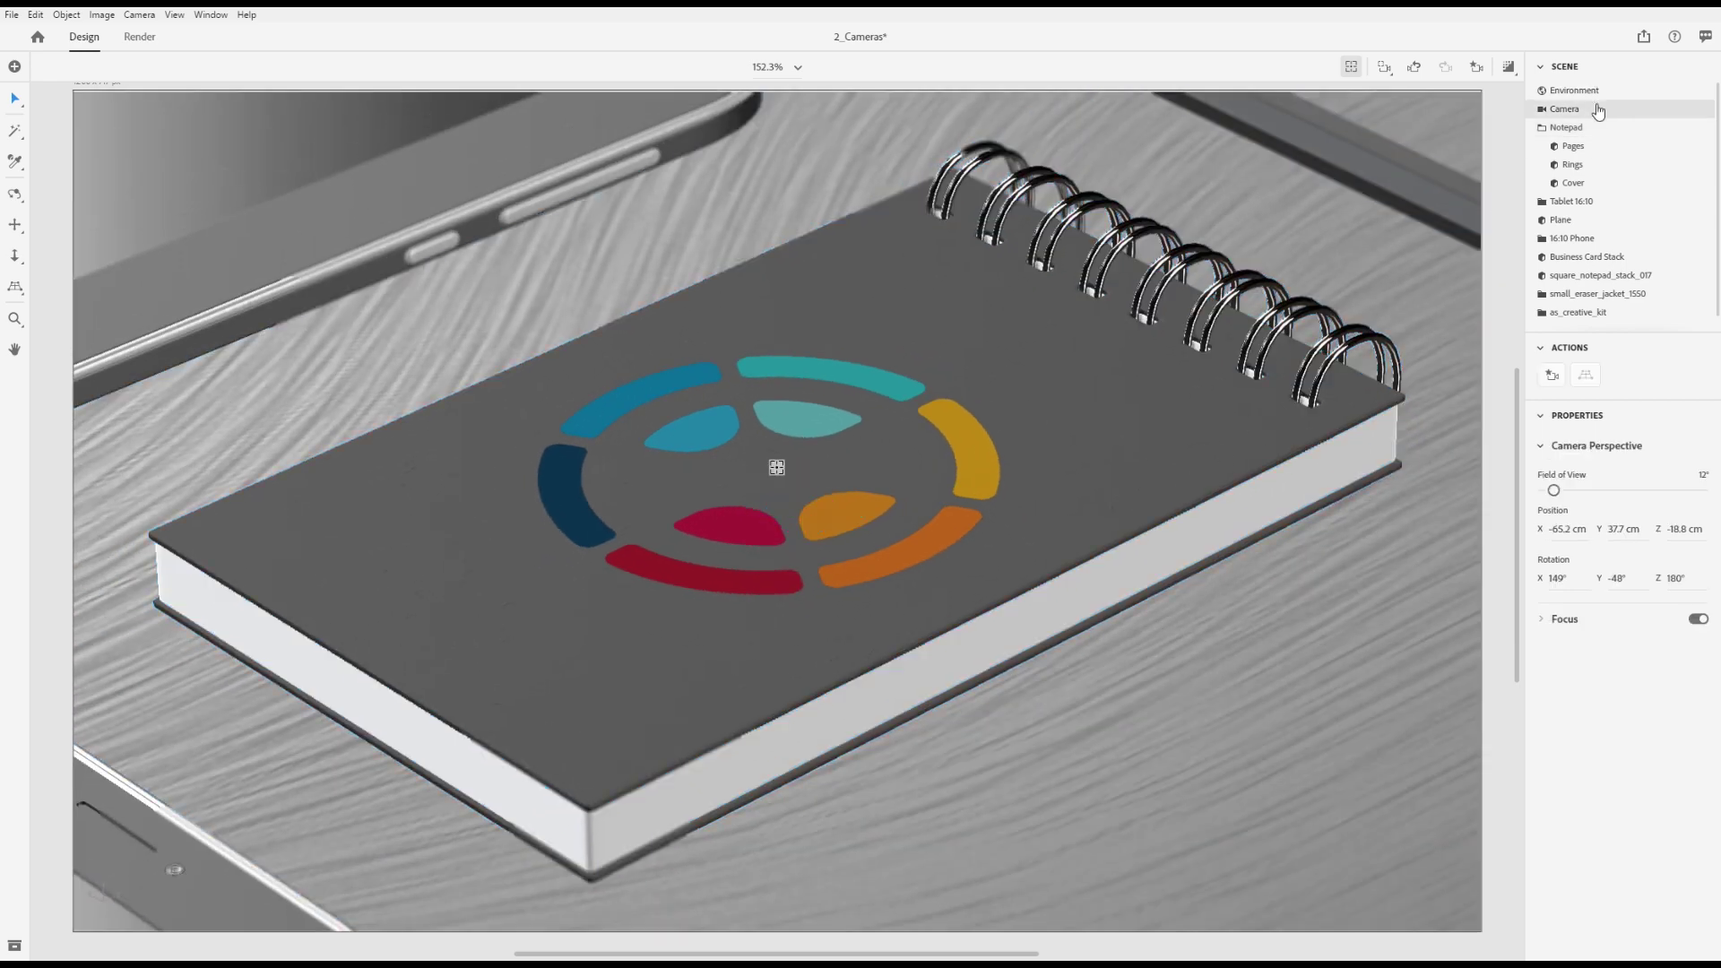
left_click(1550, 621)
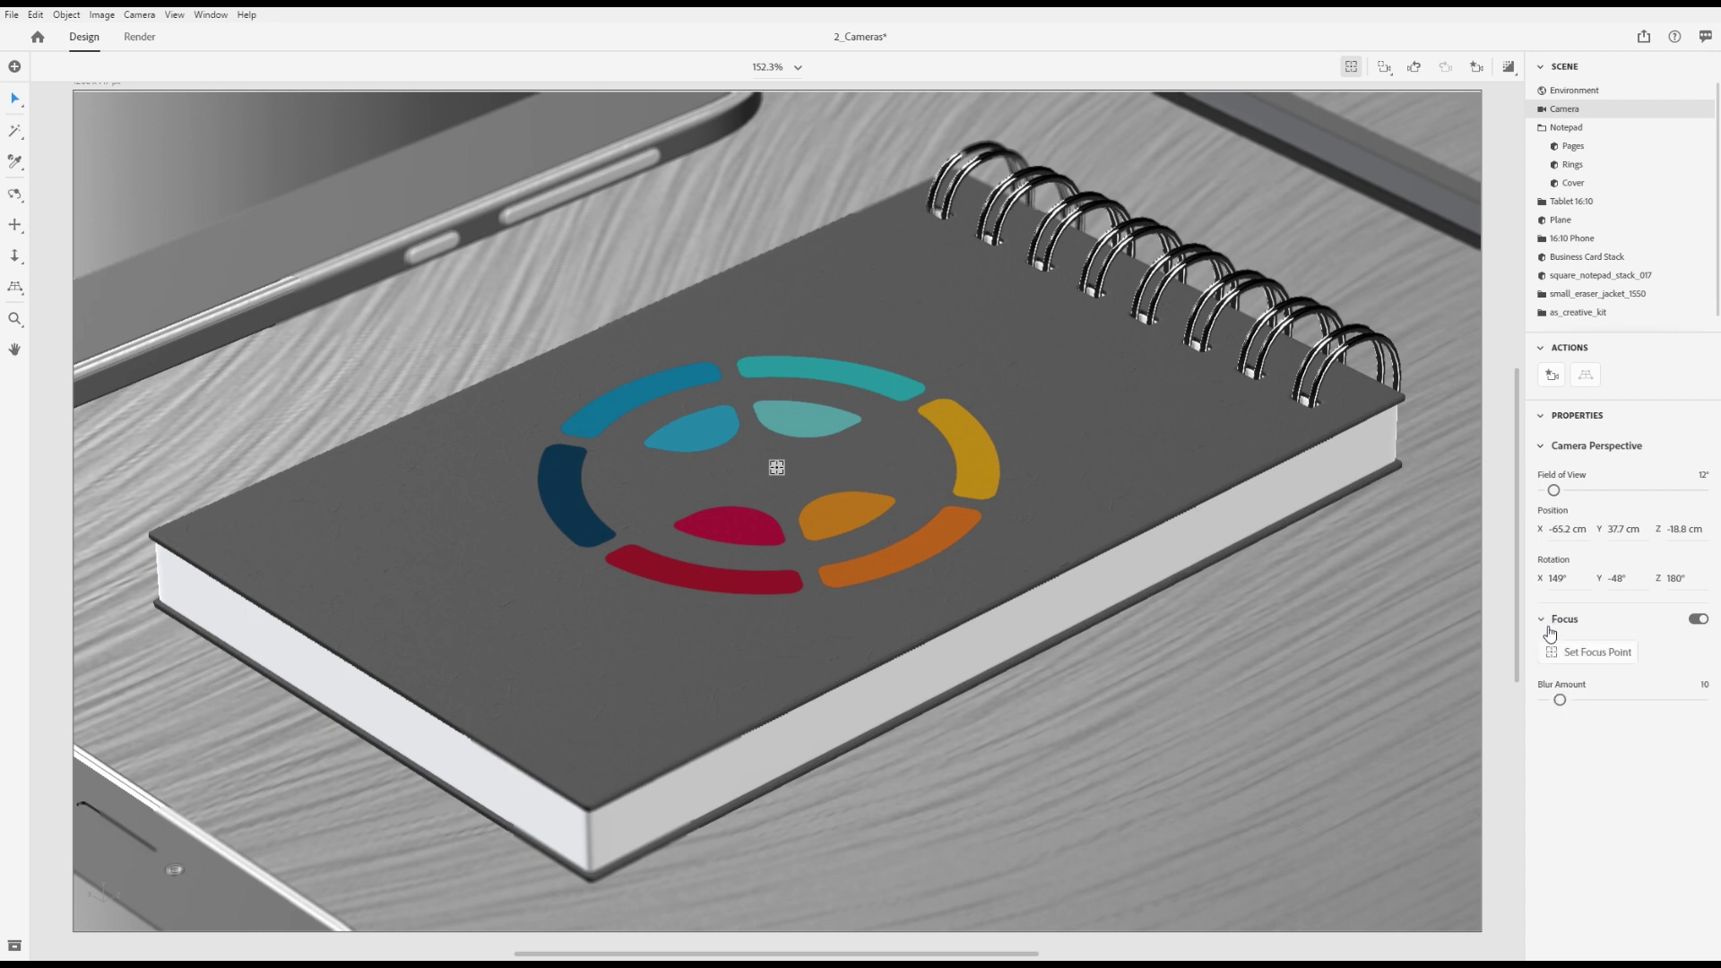
left_click(1698, 619)
left_click(1698, 618)
key("3")
mouse_move(1035, 325)
left_mouse_down()
mouse_move(1067, 386)
mouse_move(1080, 359)
mouse_move(1212, 477)
left_mouse_up()
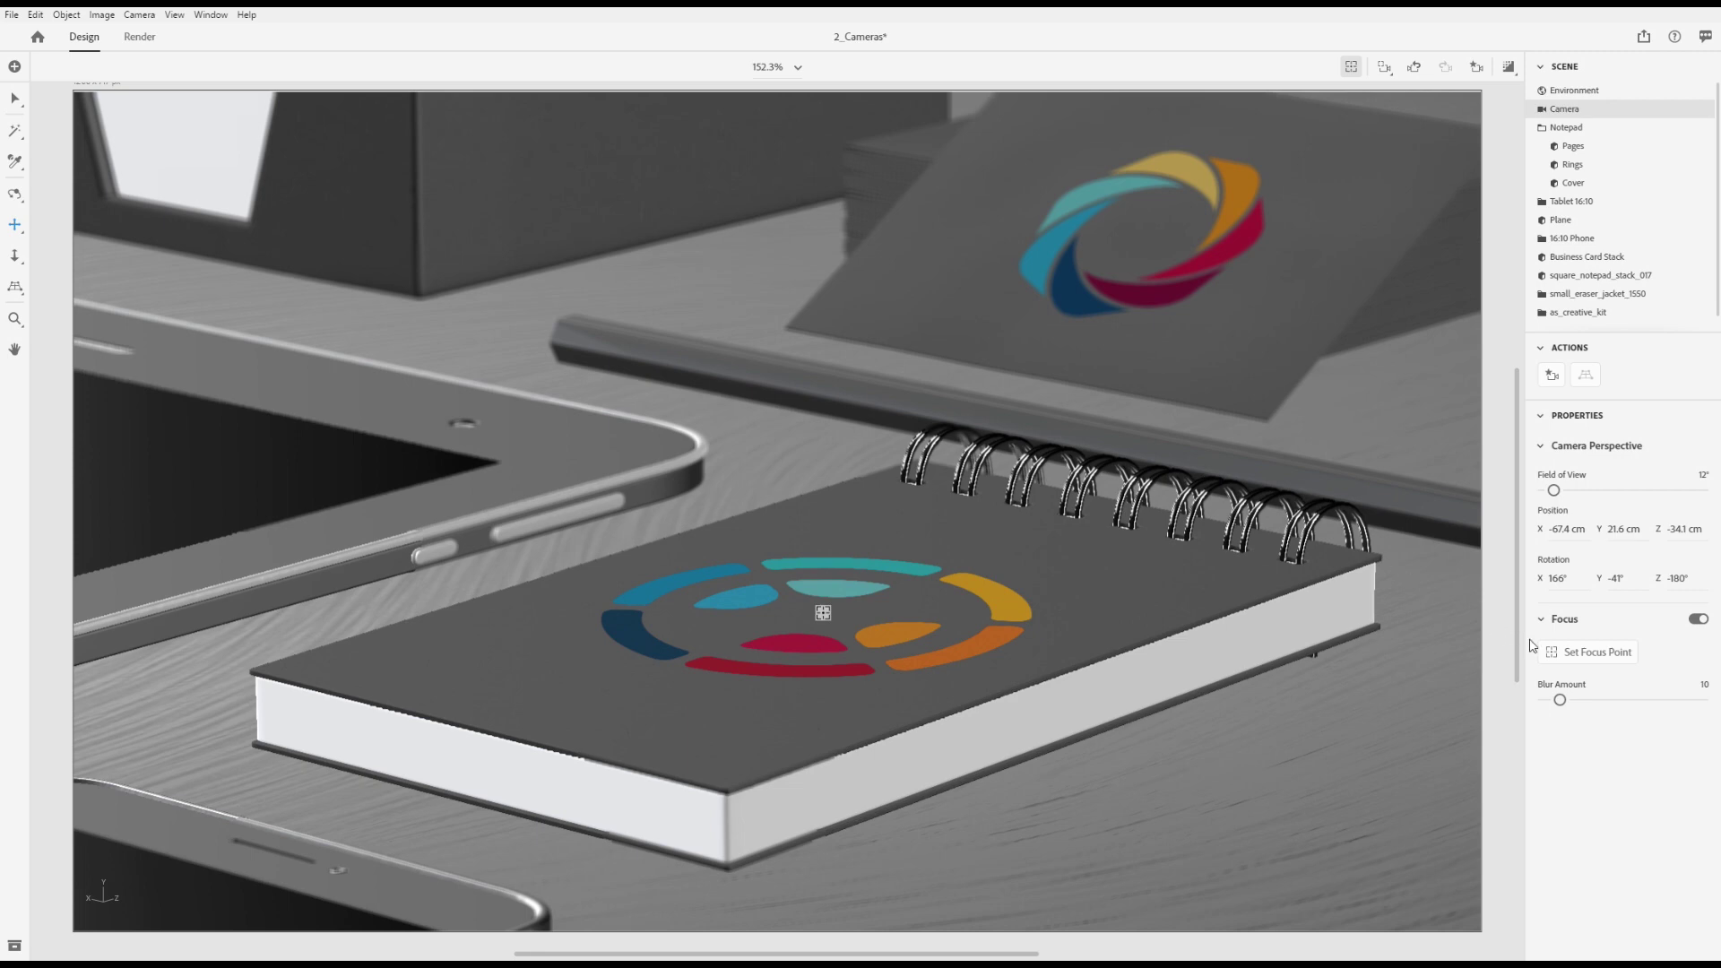
Step: Set the focus point on the business card, then the notepad logo, ending with Blur Amount 31.1
left_click(1585, 653)
left_click(1252, 208)
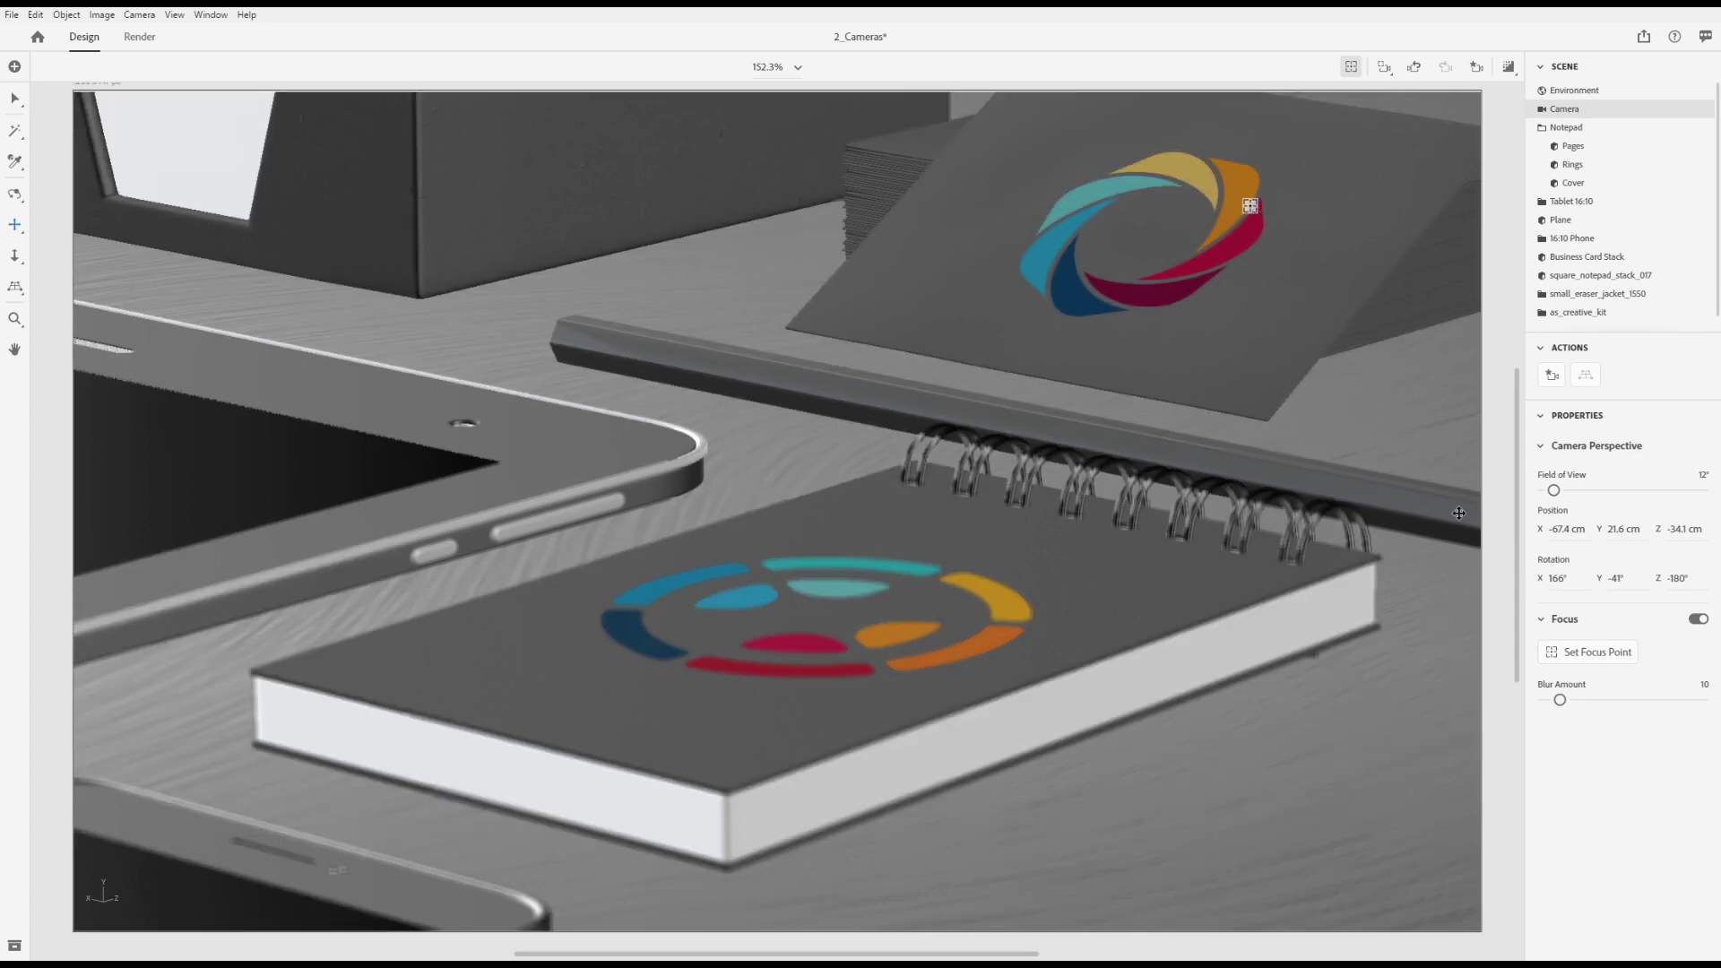
left_click_drag(1560, 699, 1644, 700)
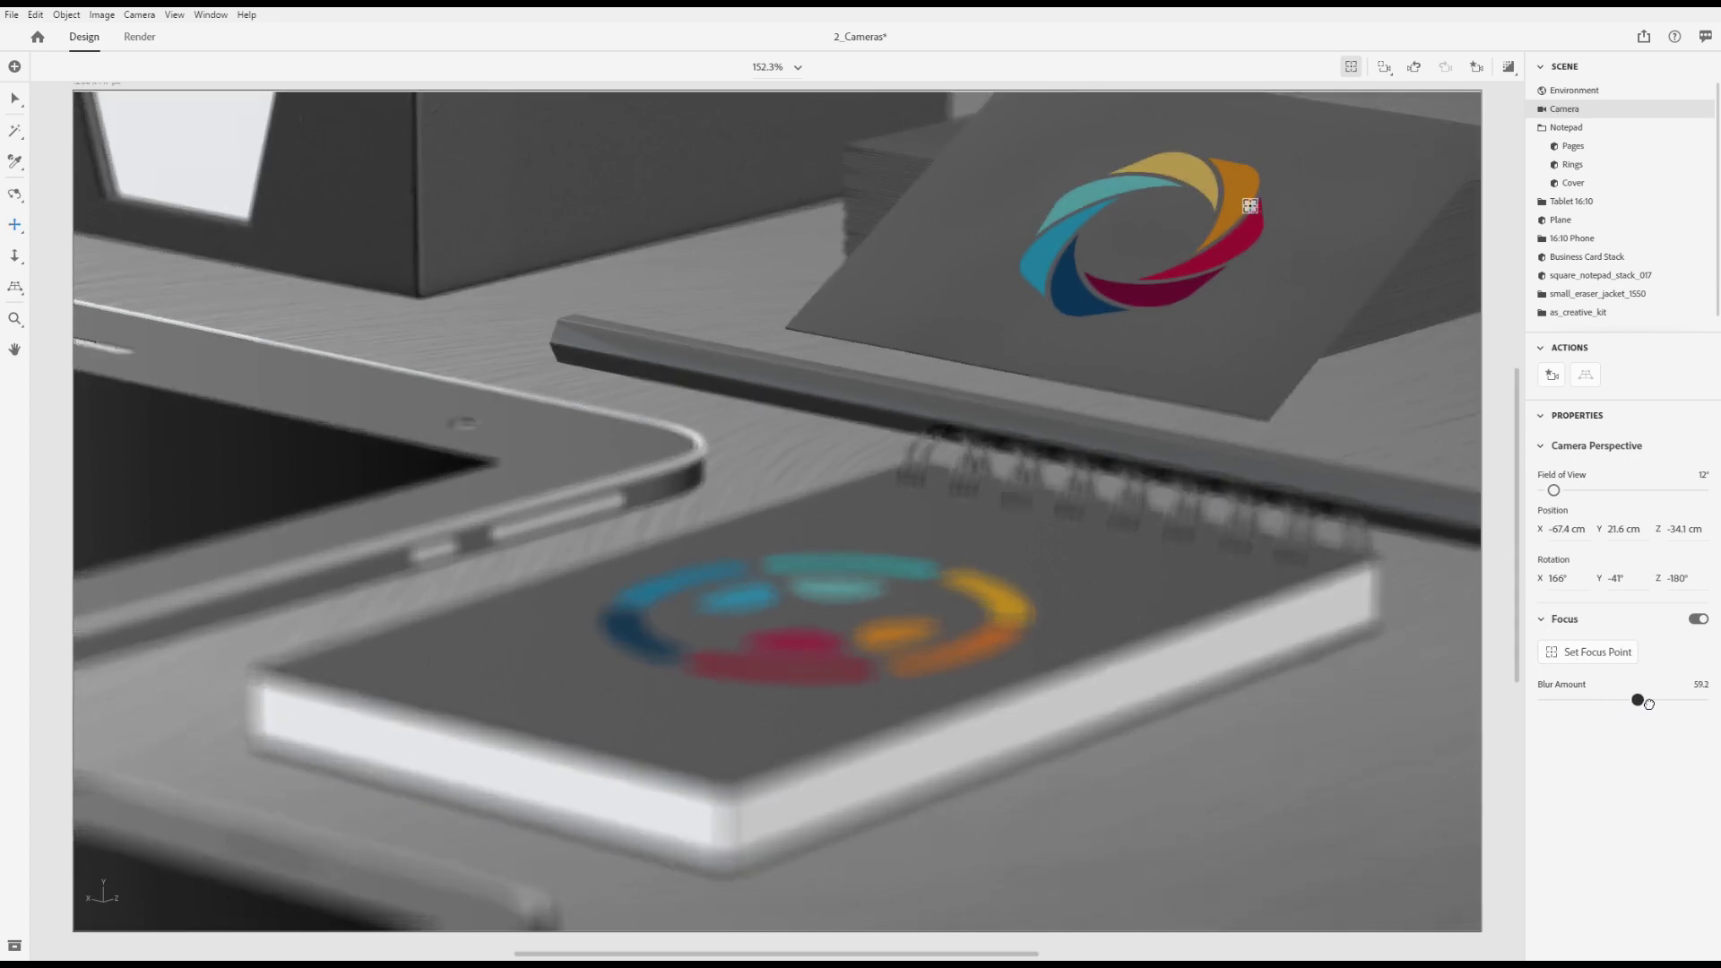
left_click(1614, 665)
left_click(885, 639)
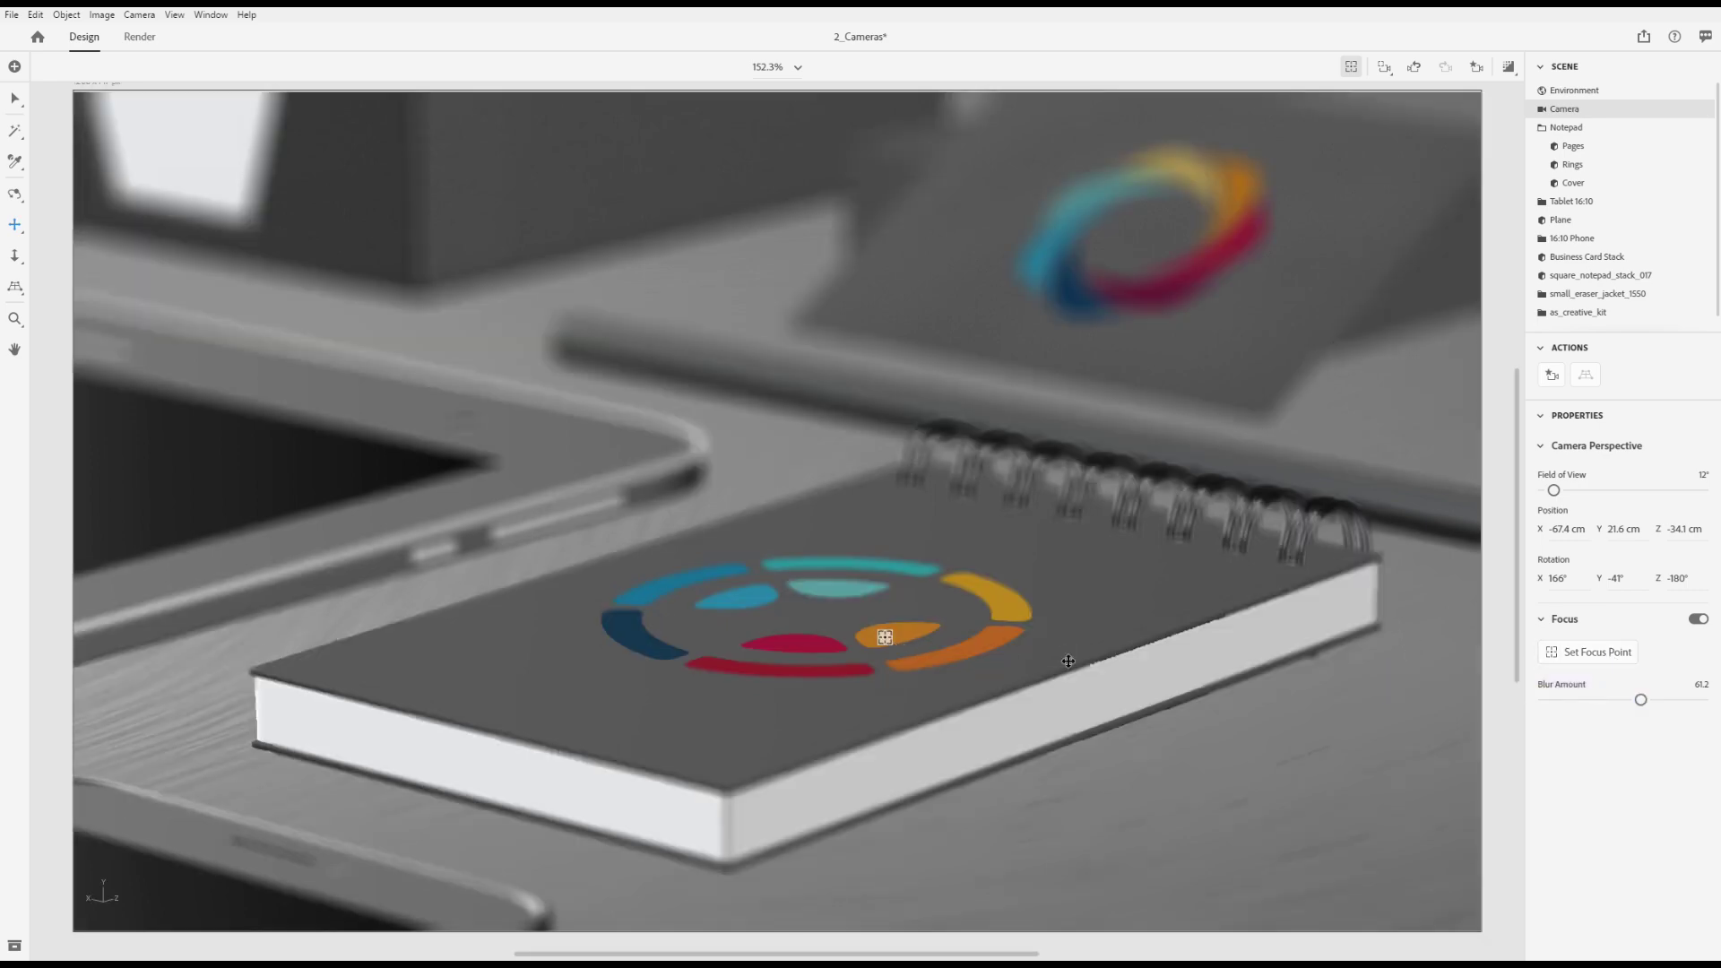
left_click_drag(1638, 702, 1593, 699)
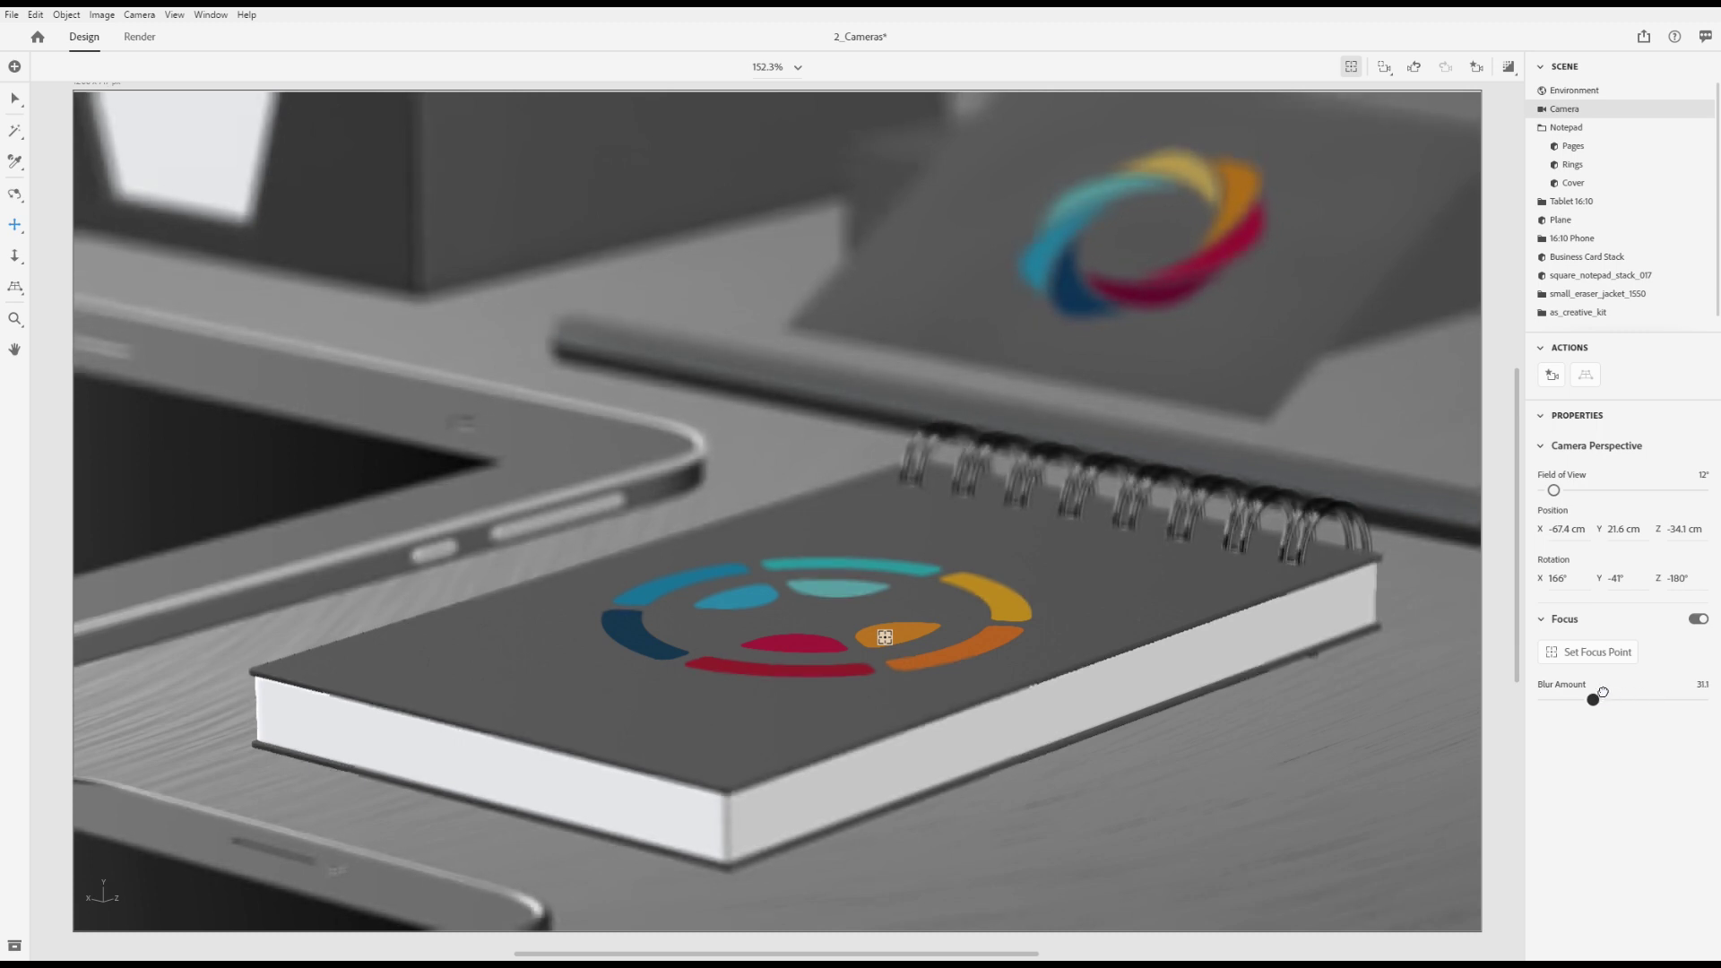